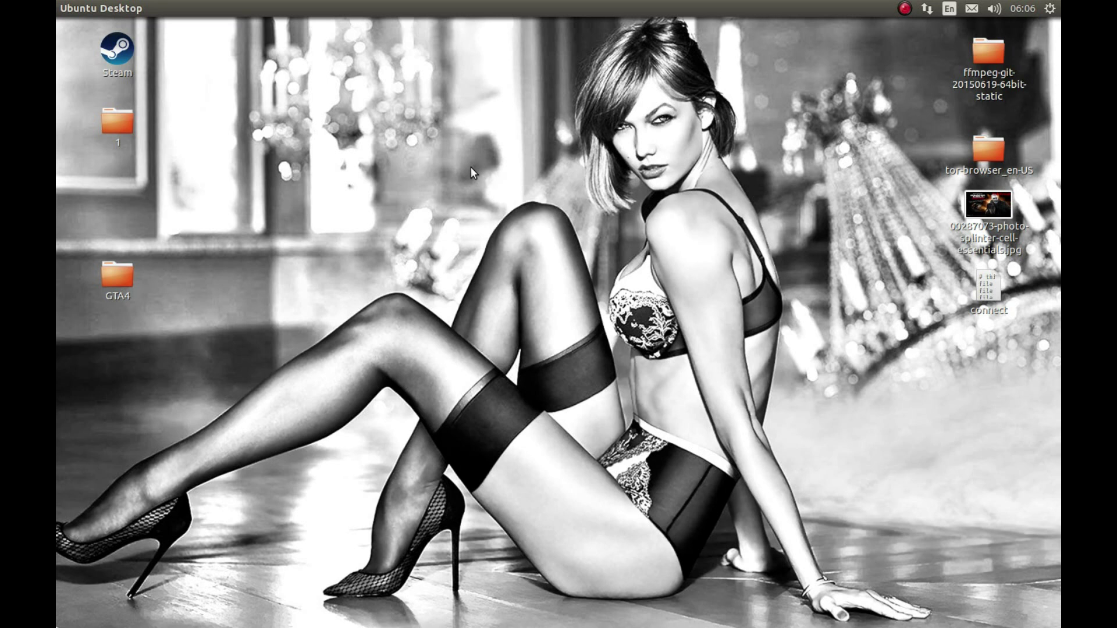
Bring the Firefox PlayOnLinux download page forward and expand its Ubuntu package section.
mouse_move(57, 154)
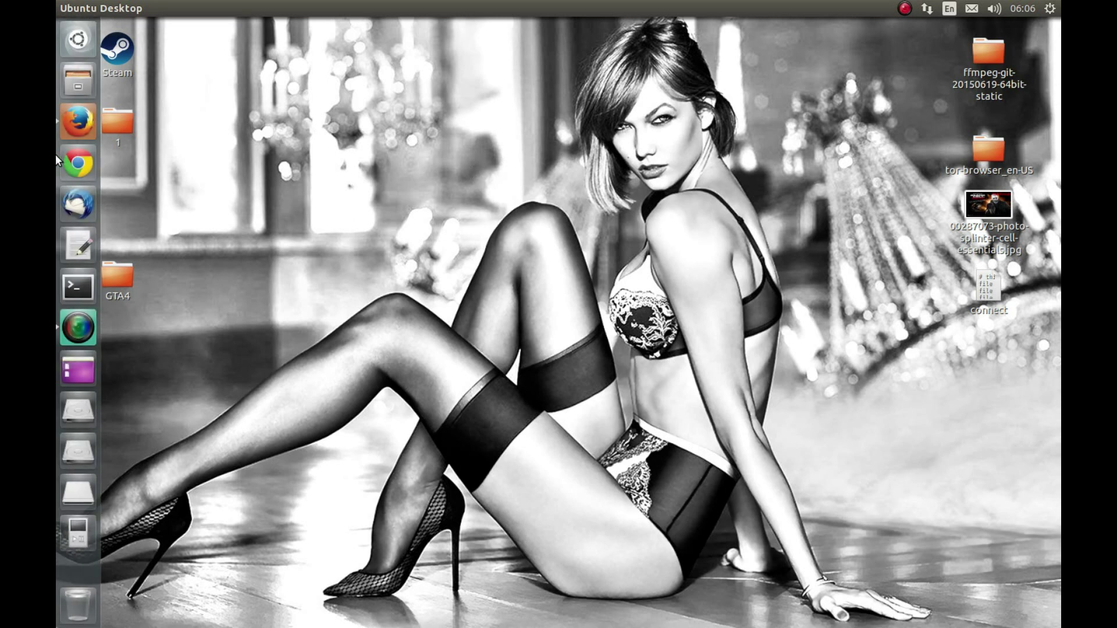
click(72, 123)
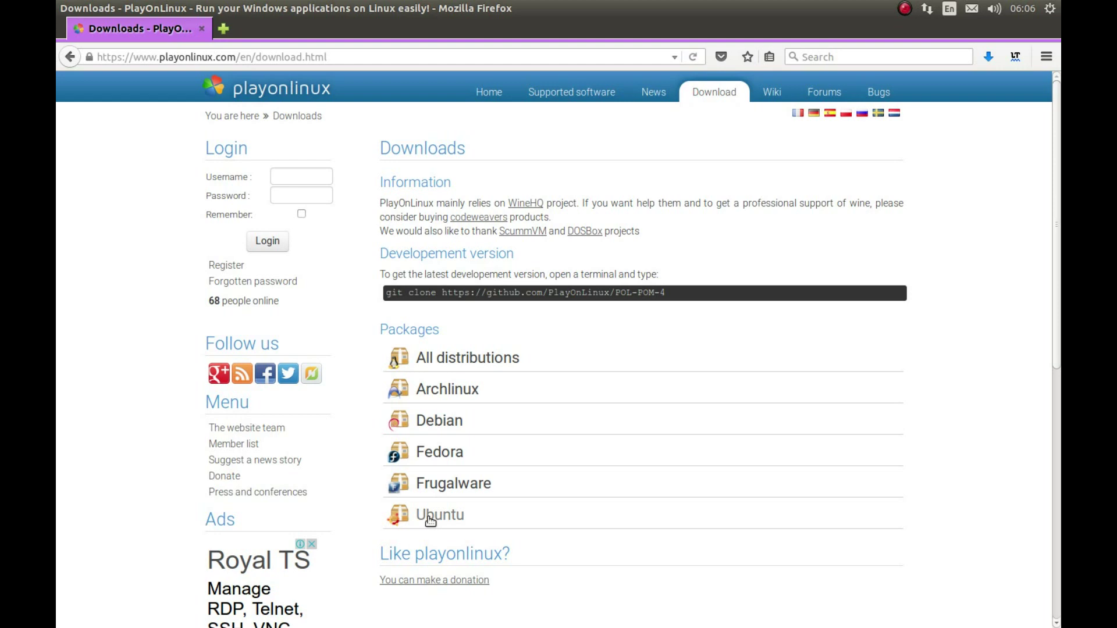
click(431, 517)
scroll(460, 529, down, 2)
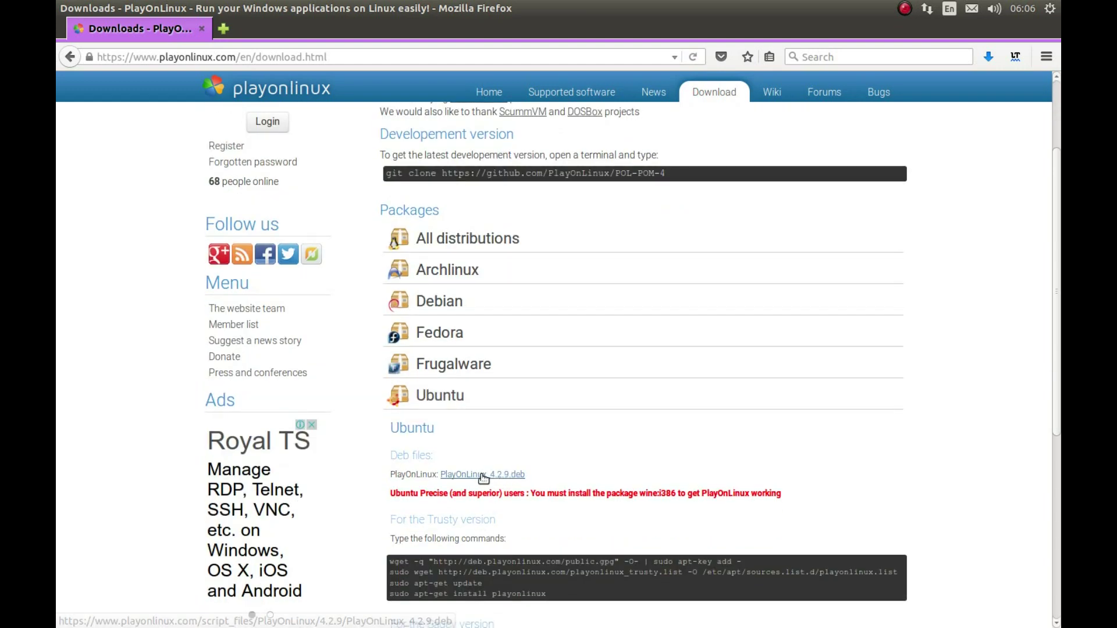
Hide the browser and launch PlayOnLinux from the Dash search for 'play'.
key(ctrl+super+d)
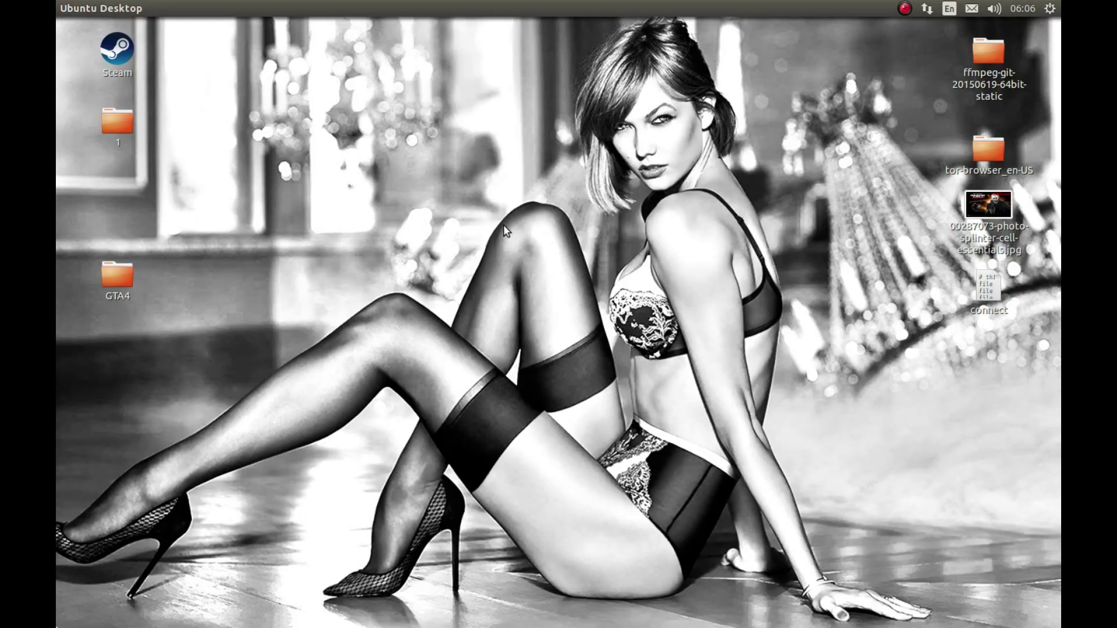
mouse_move(56, 189)
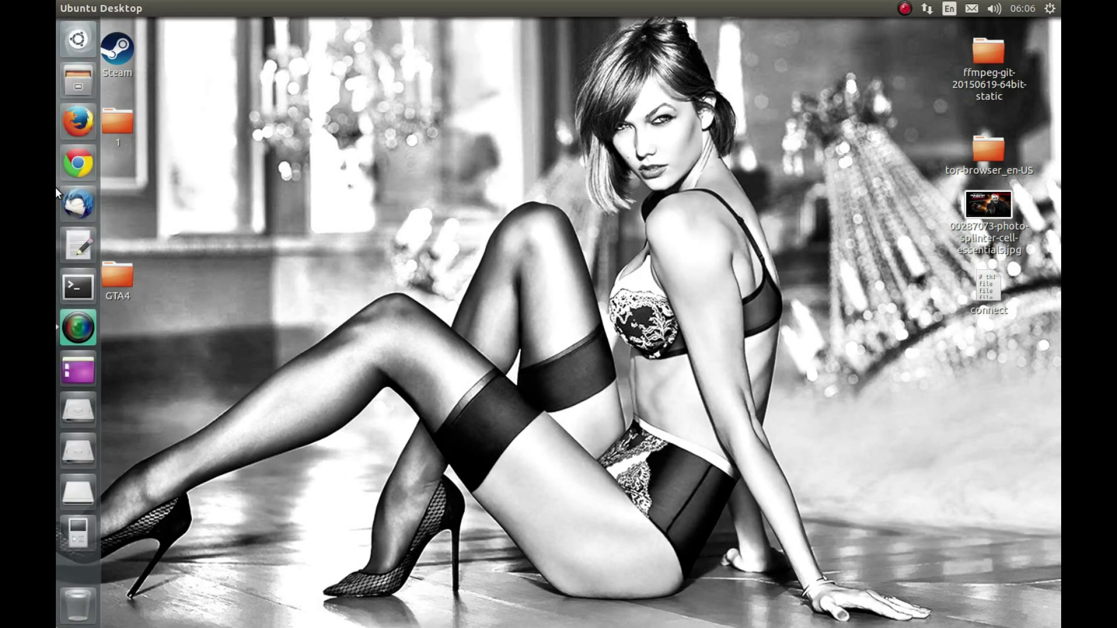
click(74, 47)
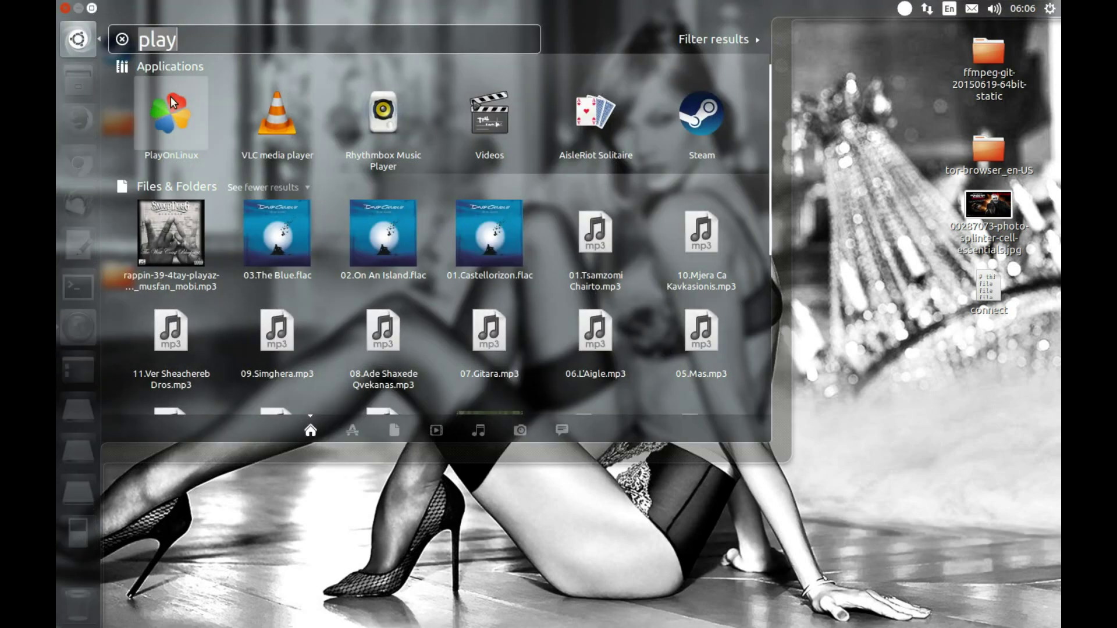
key(Escape)
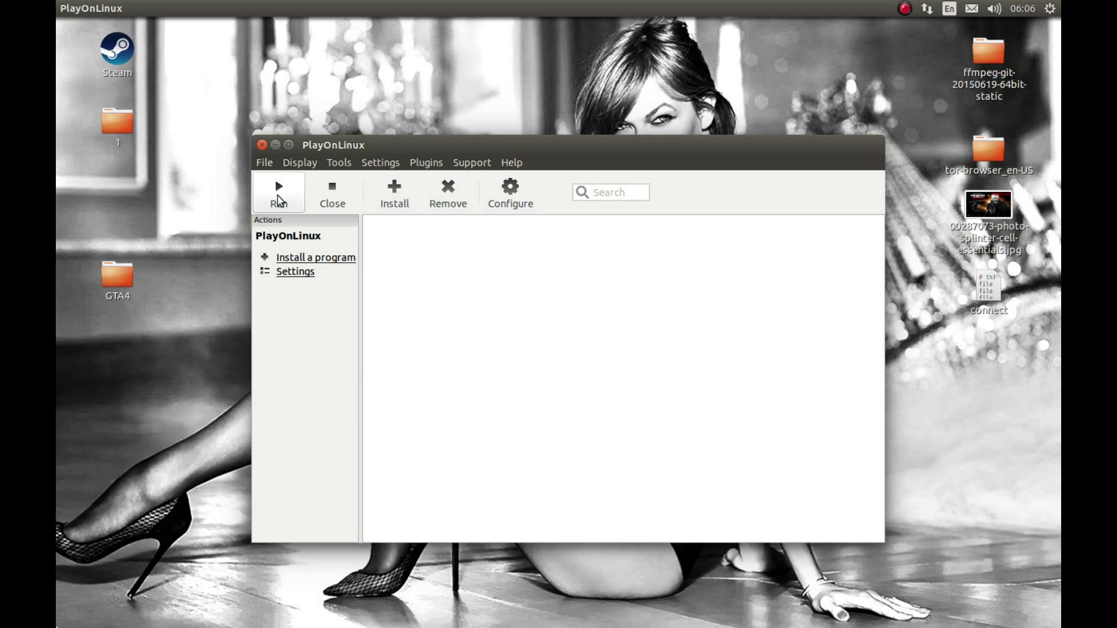
Install Wine 1.7.51 from the x86 list of the Wine versions manager, then close it.
click(347, 166)
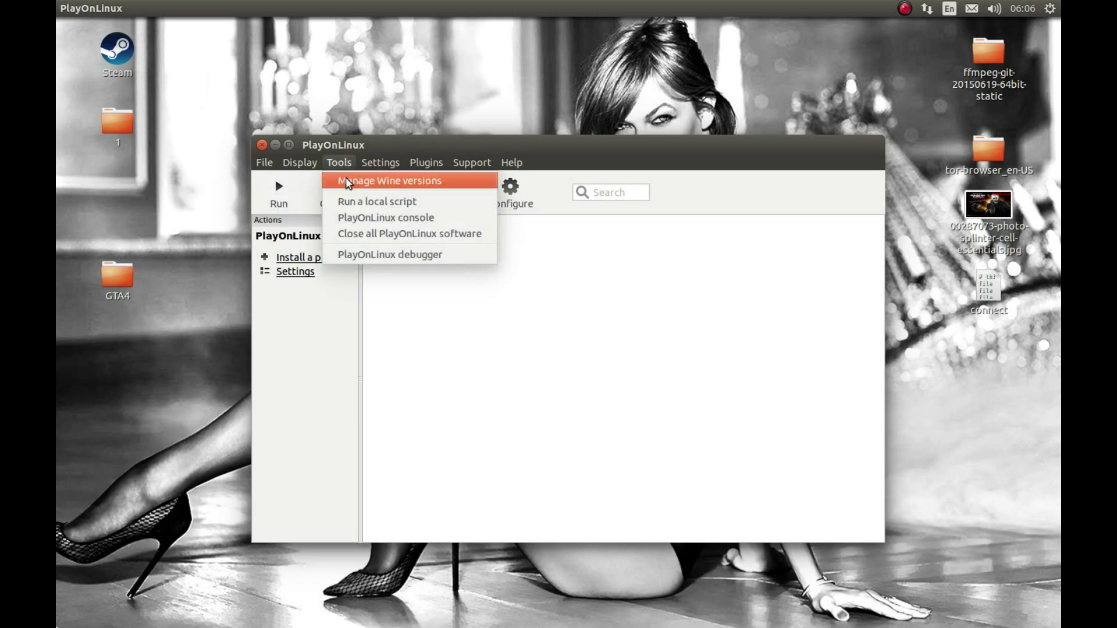
click(348, 179)
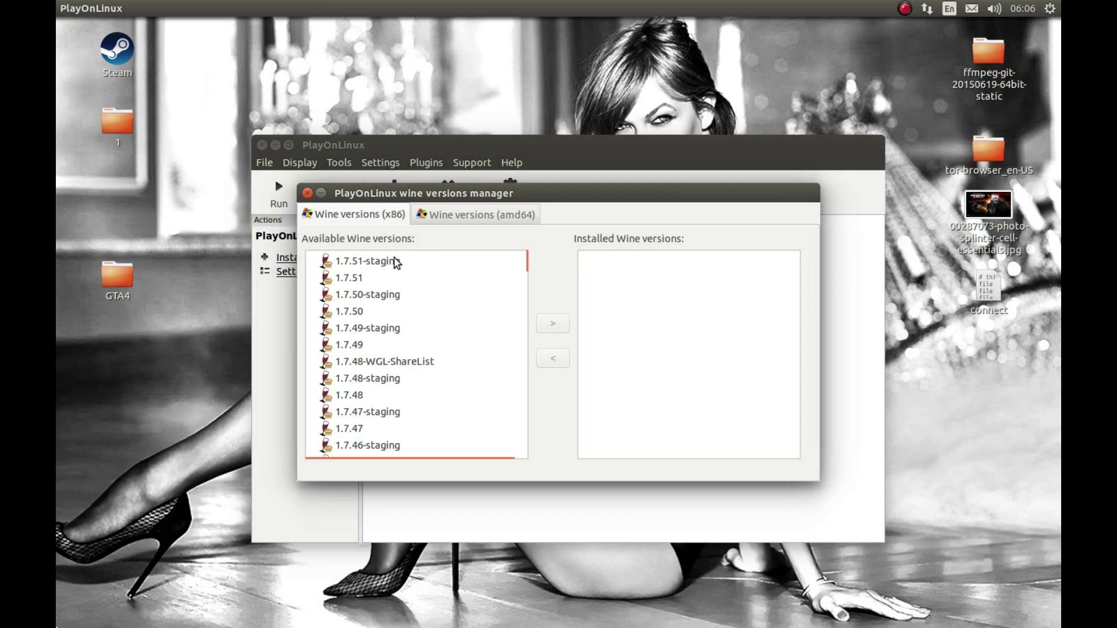
click(355, 282)
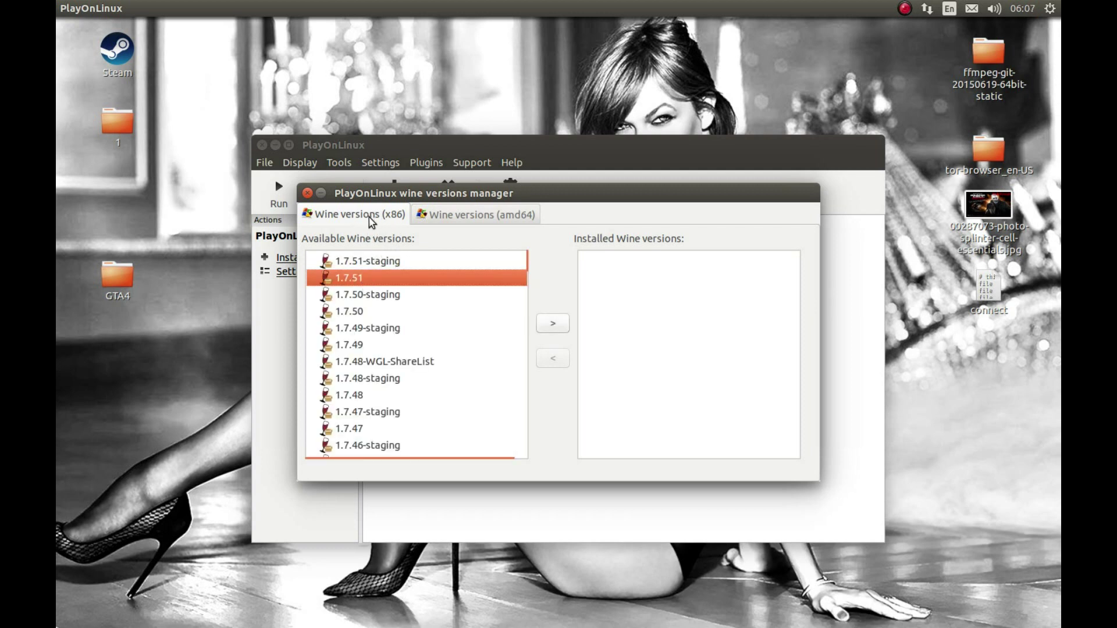
click(481, 225)
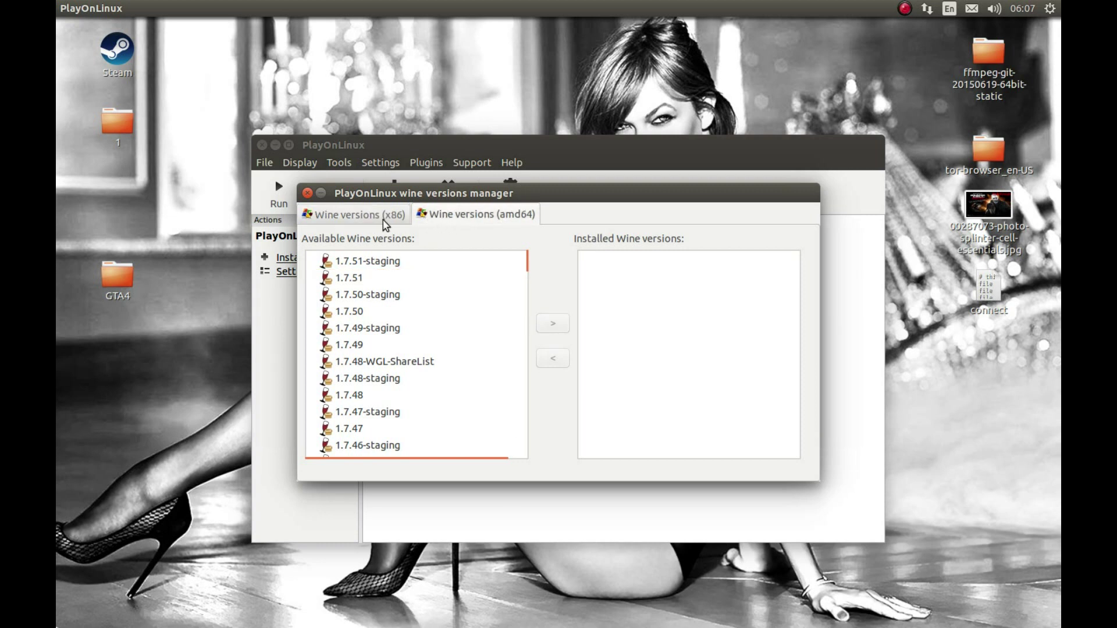
click(356, 222)
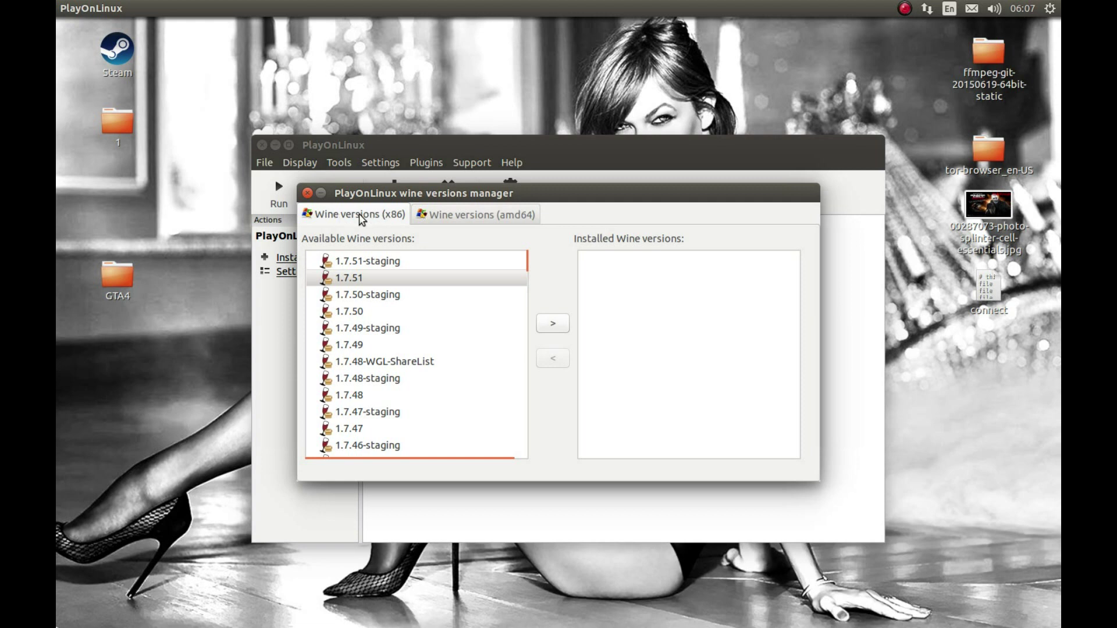
click(348, 216)
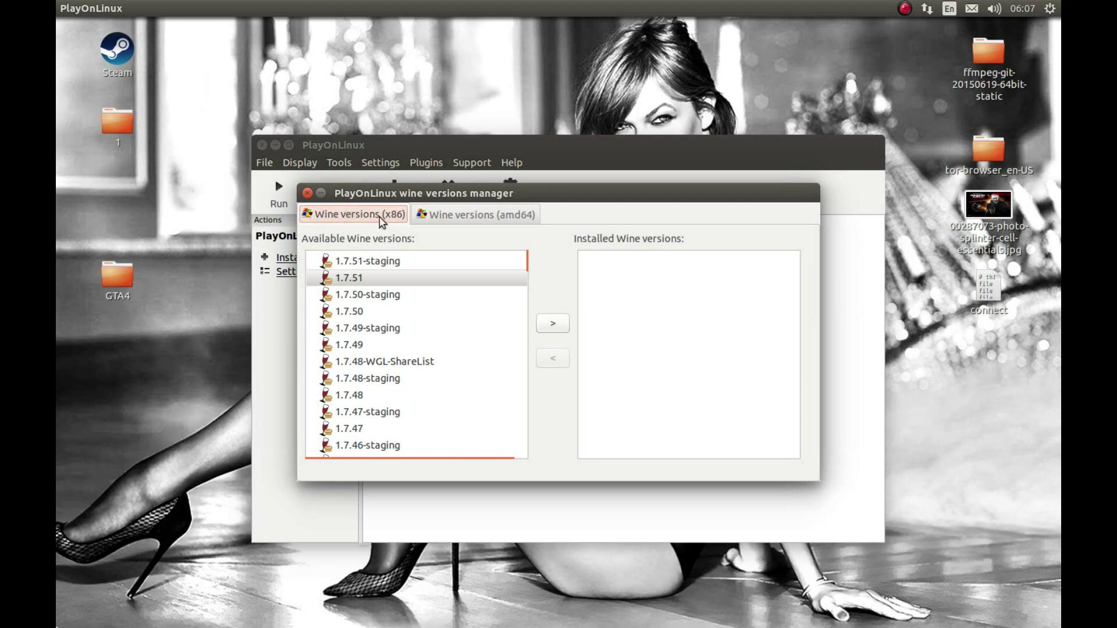
click(348, 283)
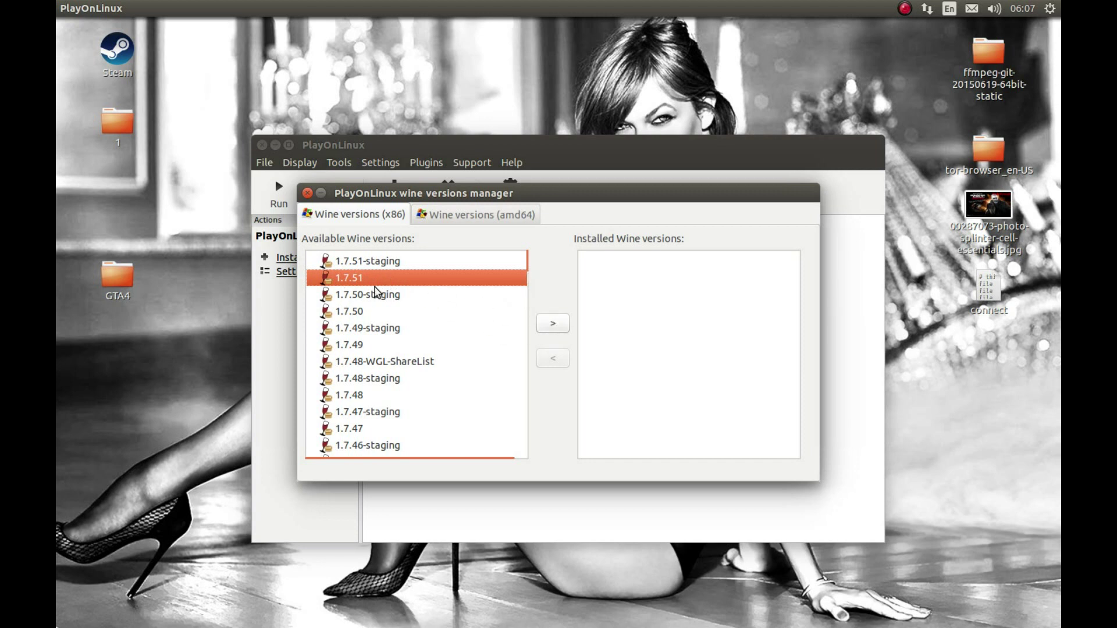
click(562, 328)
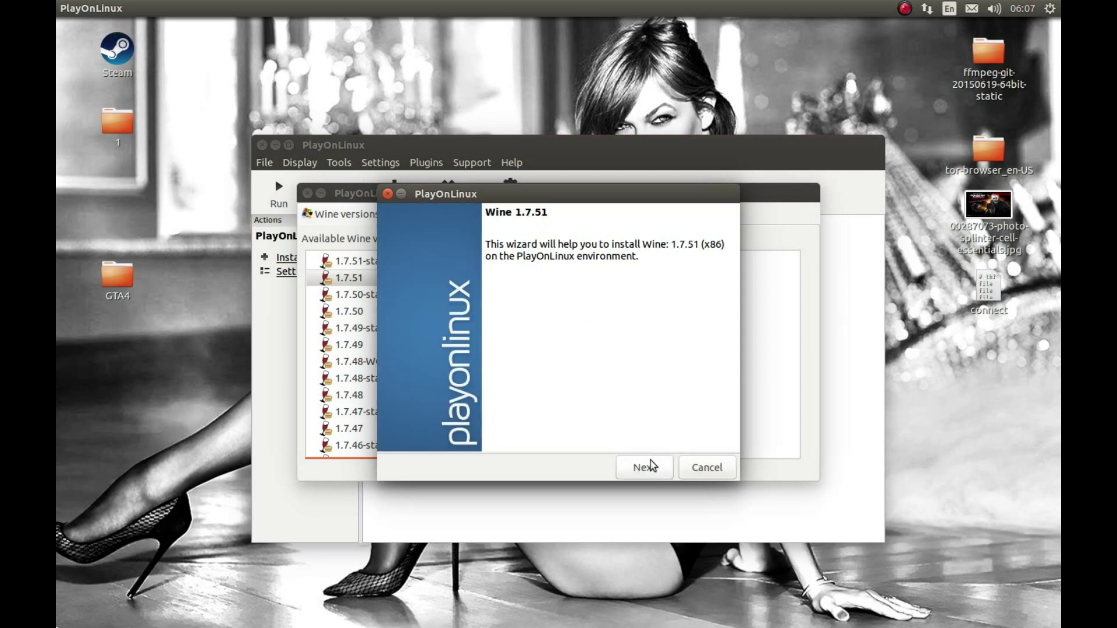
click(651, 466)
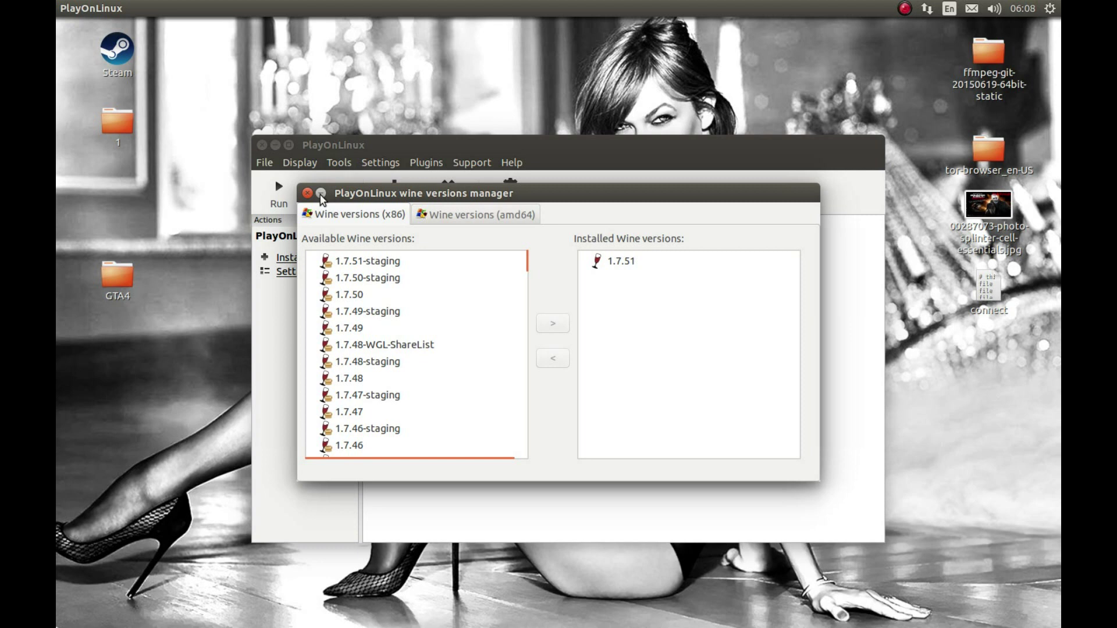
click(307, 194)
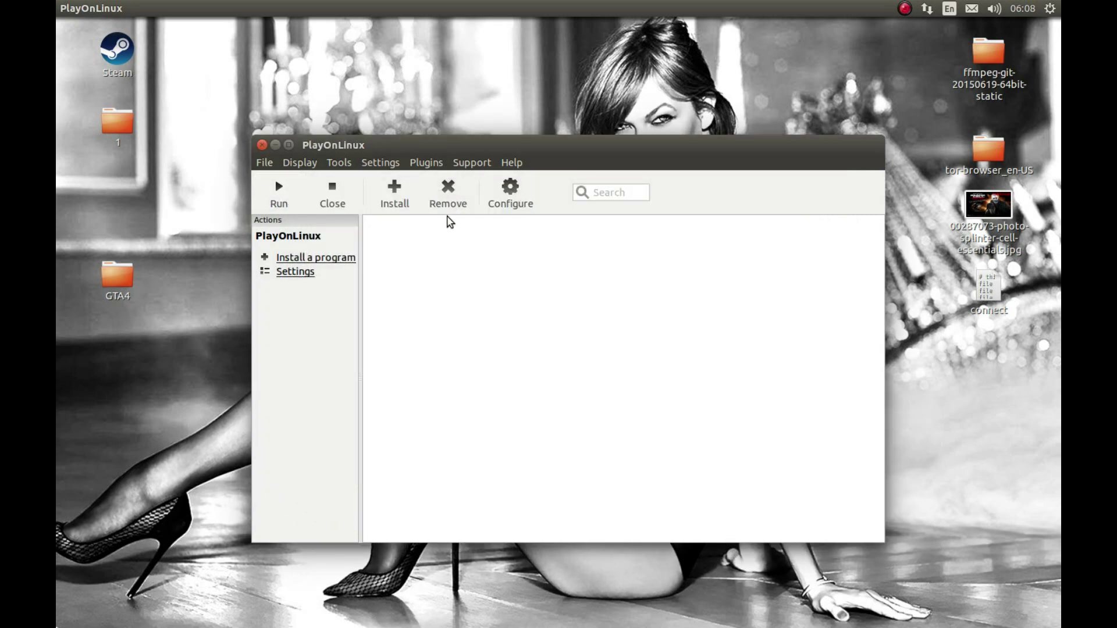
Create a new 32-bit virtual drive named GTA4 that uses Wine 1.7.51.
click(512, 195)
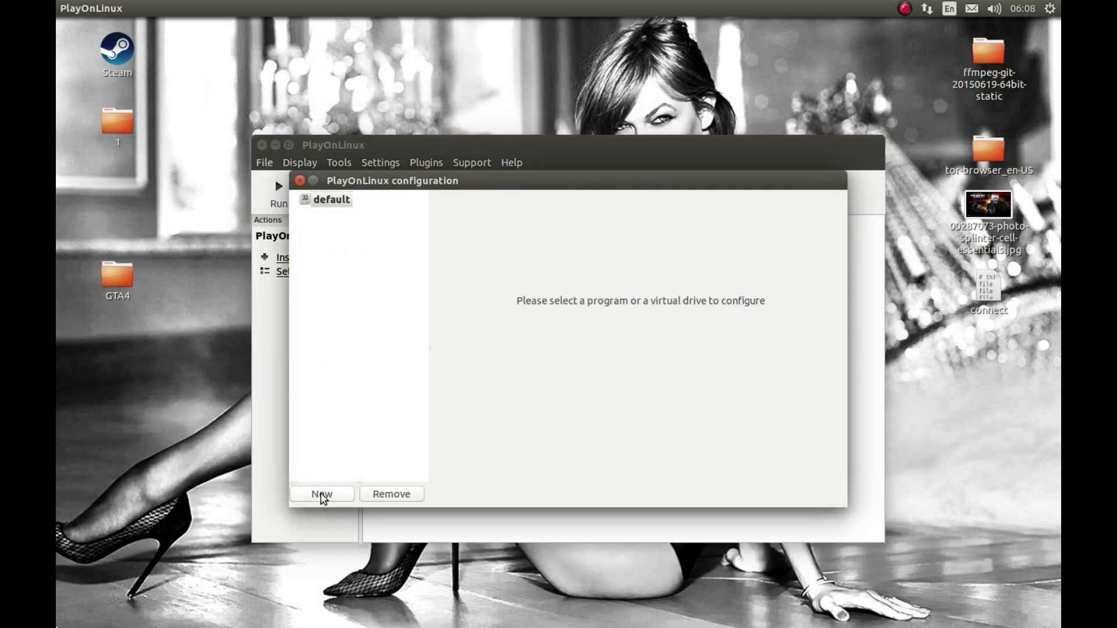
click(321, 495)
click(617, 467)
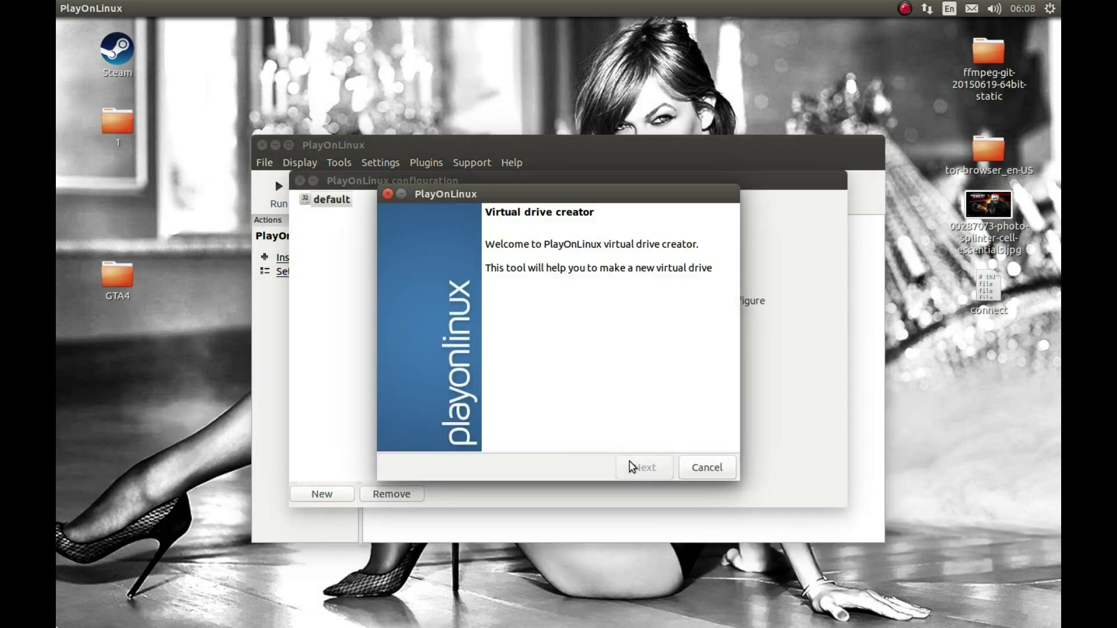
double_click(418, 285)
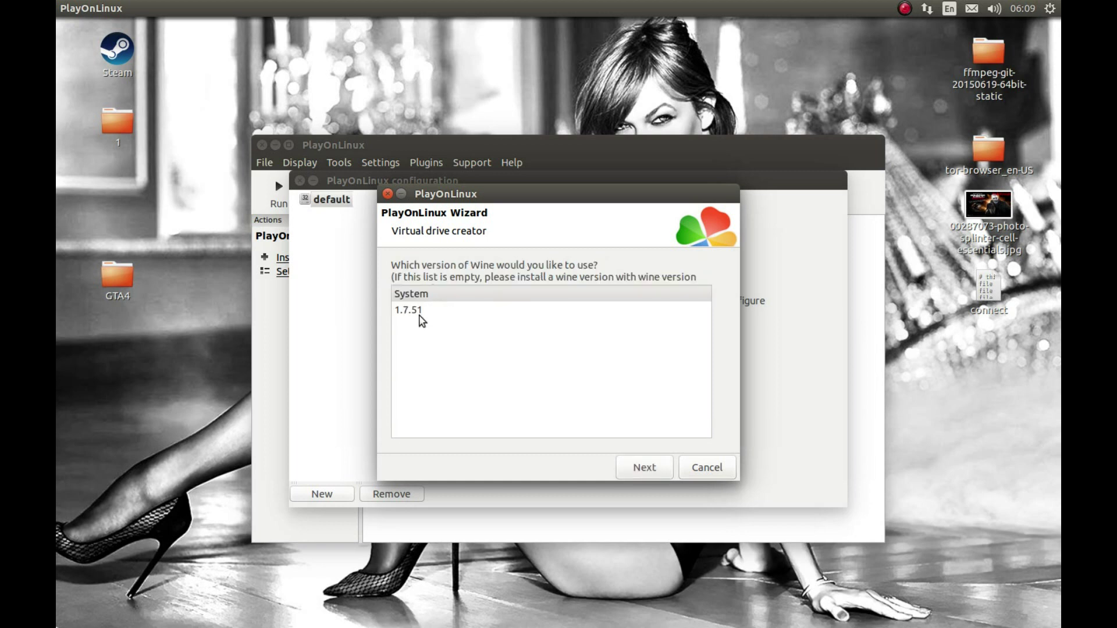
double_click(416, 314)
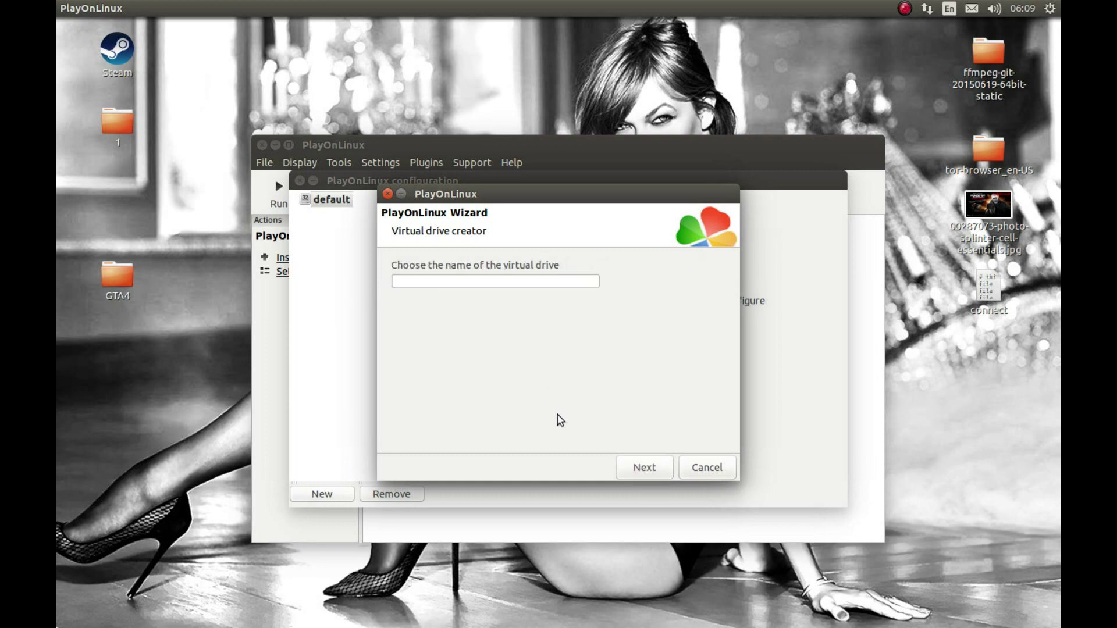
click(428, 284)
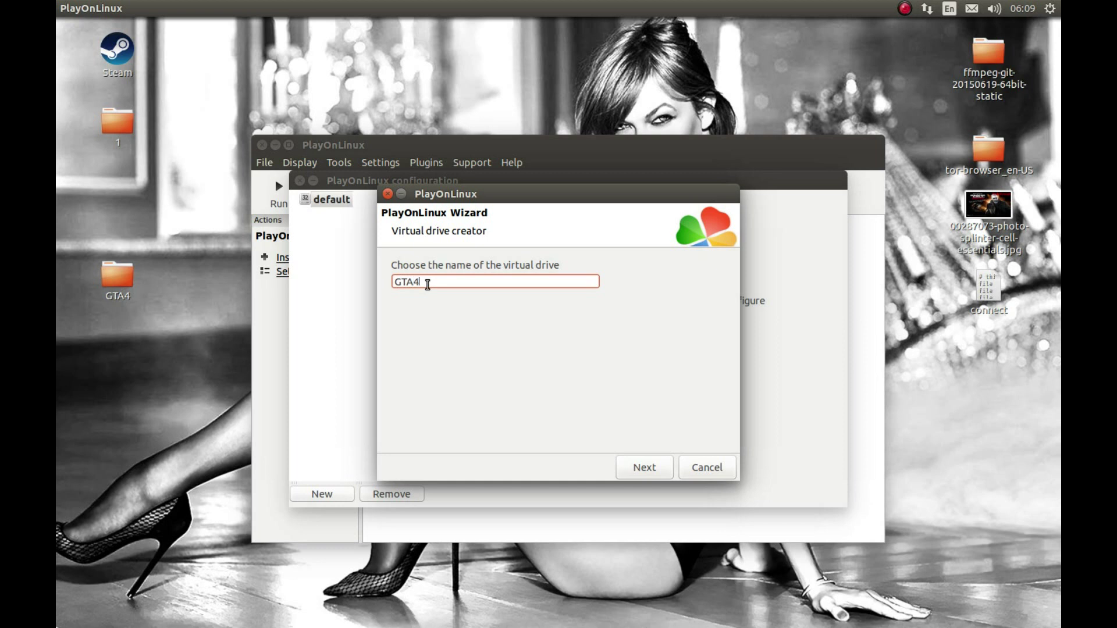
text(GTA4)
click(634, 473)
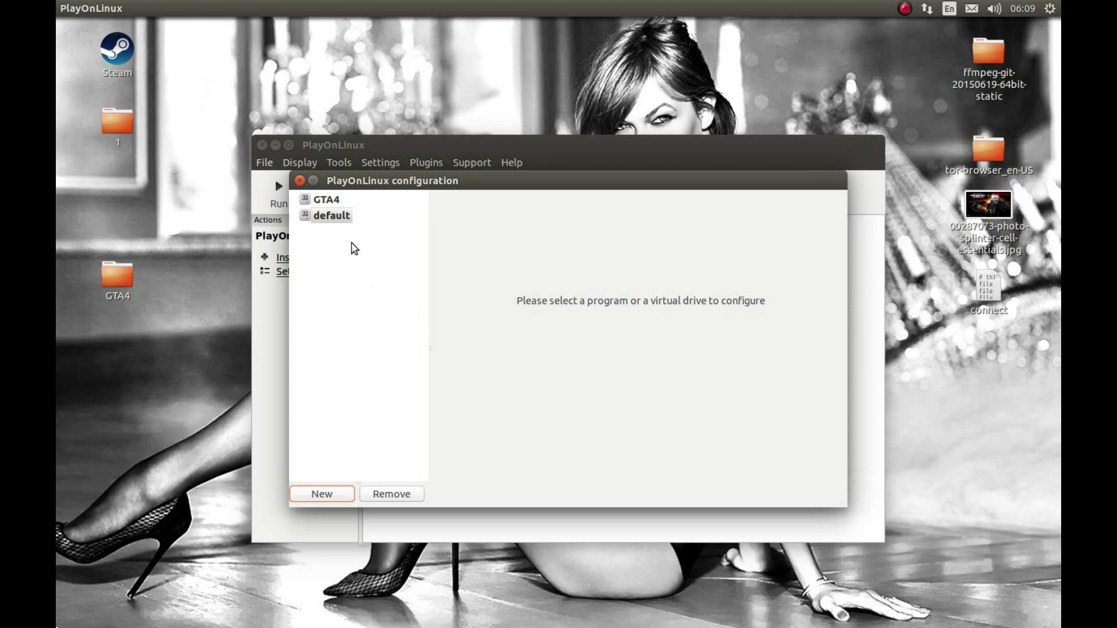
Run setup.exe from the GTAIV folder on GTA IV Disc 1 inside the GTA4 drive.
click(326, 200)
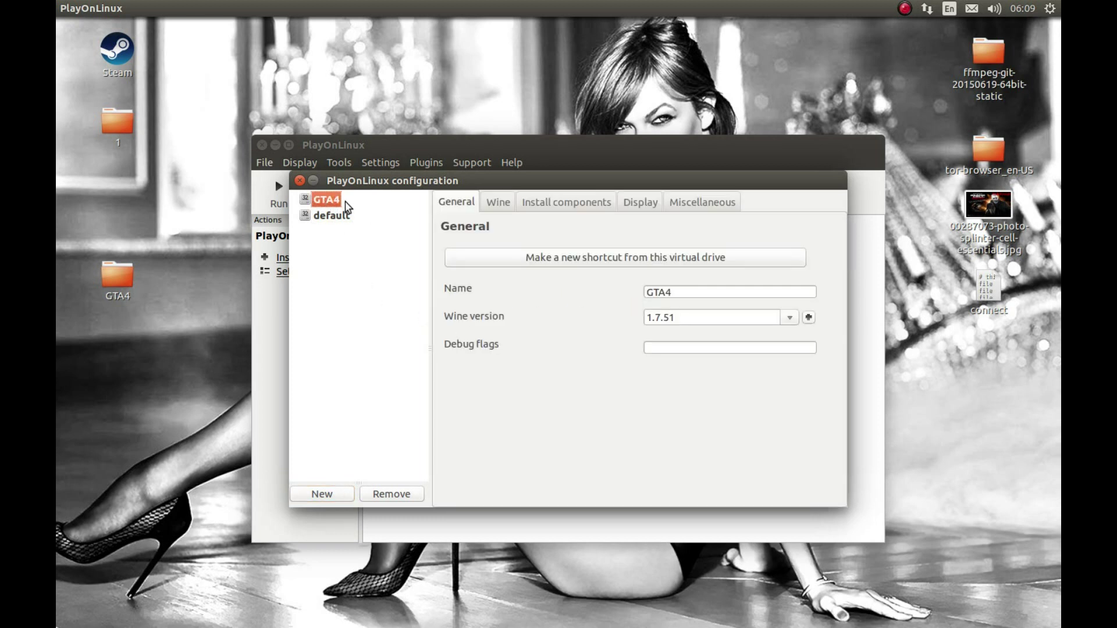
click(705, 204)
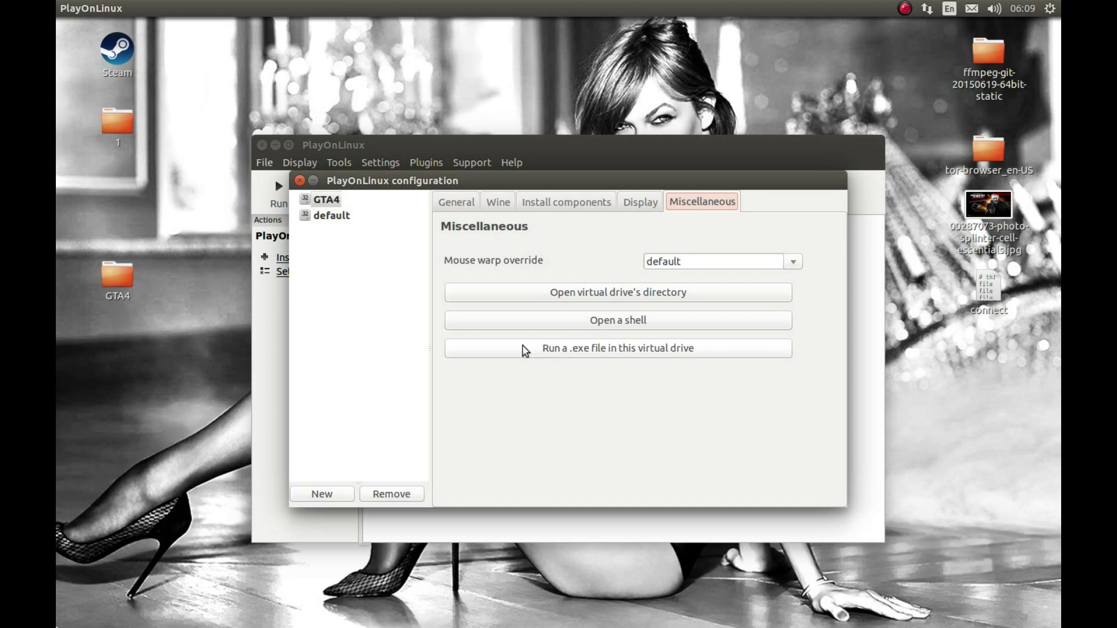
click(570, 352)
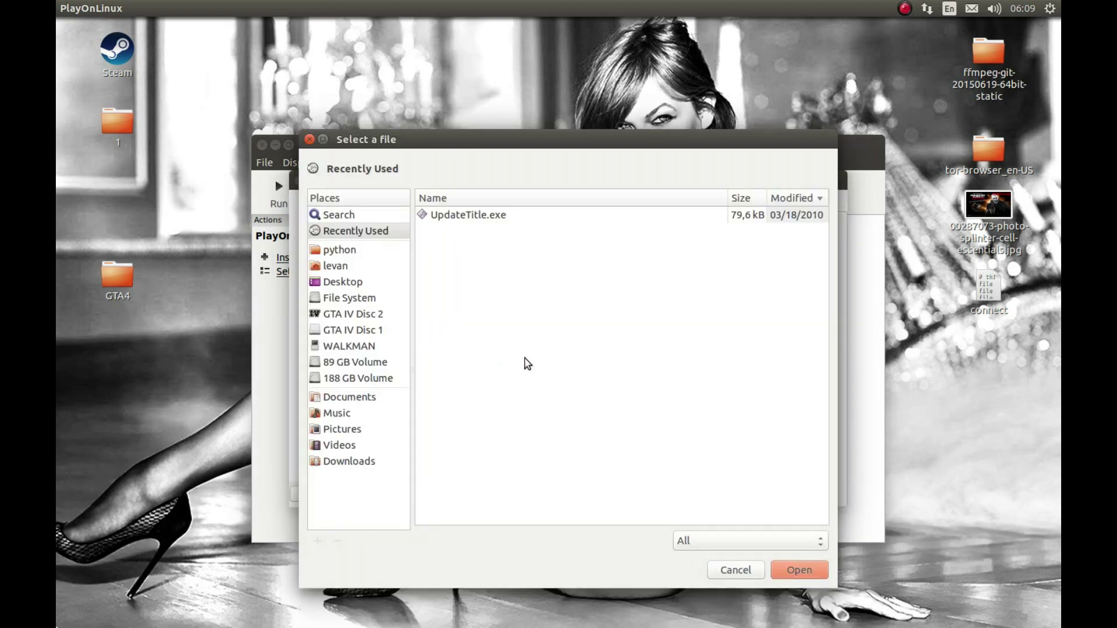
click(346, 332)
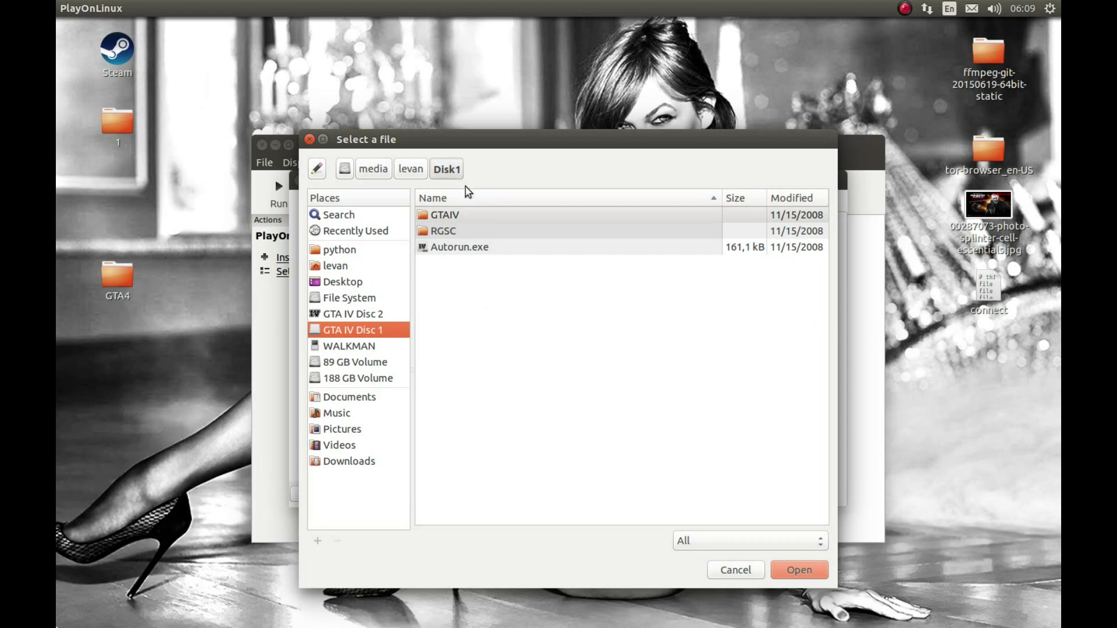
double_click(442, 216)
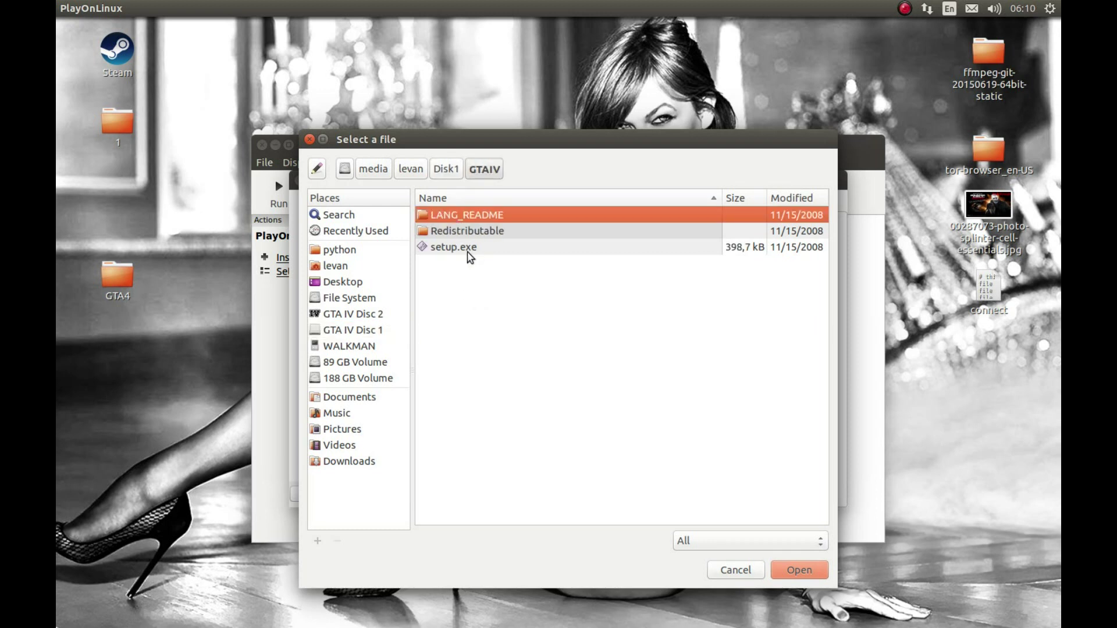
double_click(449, 249)
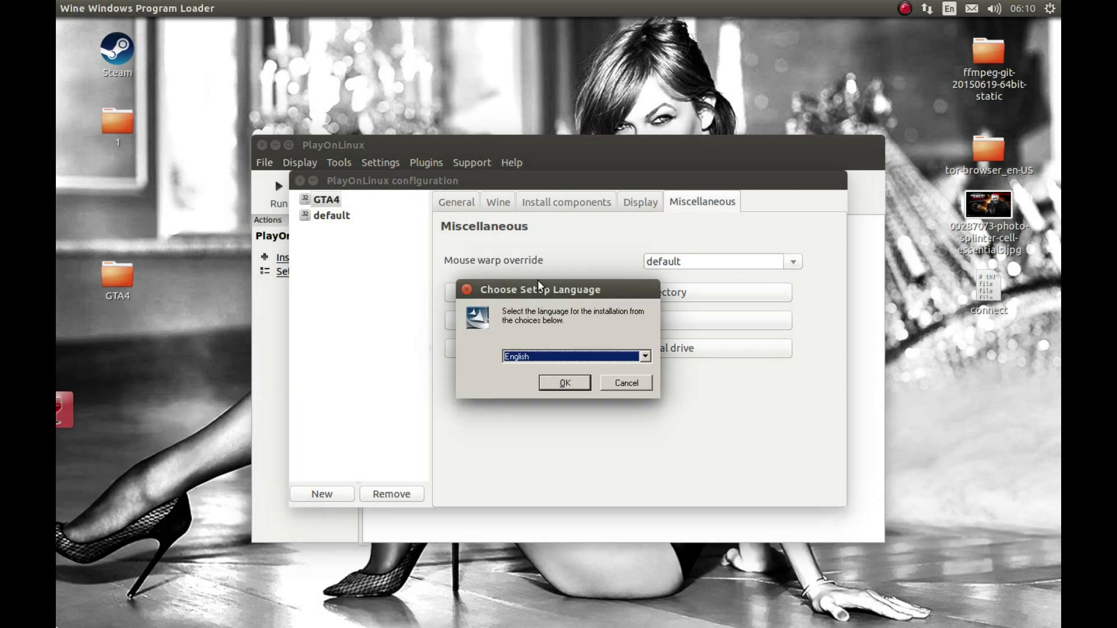
Choose English as setup language and accept the GTA IV license agreement.
click(563, 382)
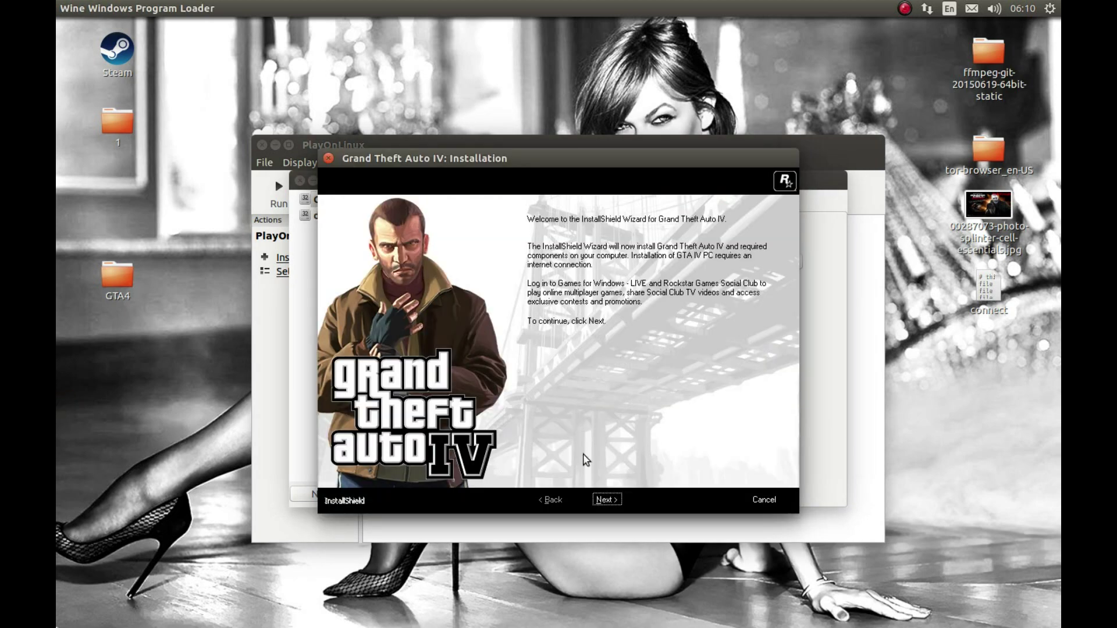
click(602, 501)
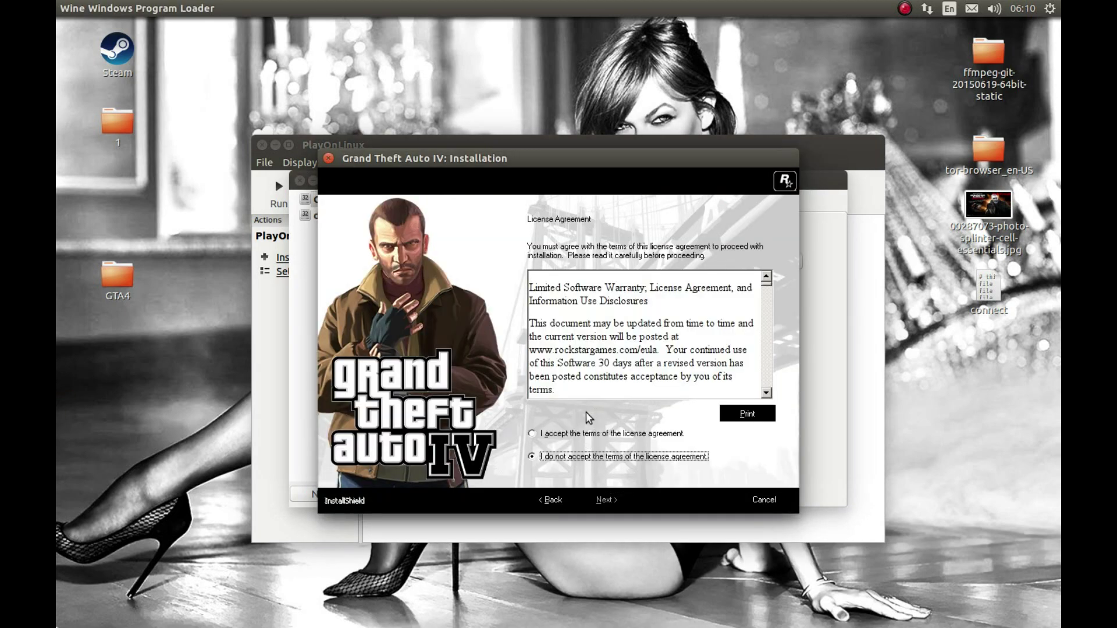
scroll(674, 340, down, 3)
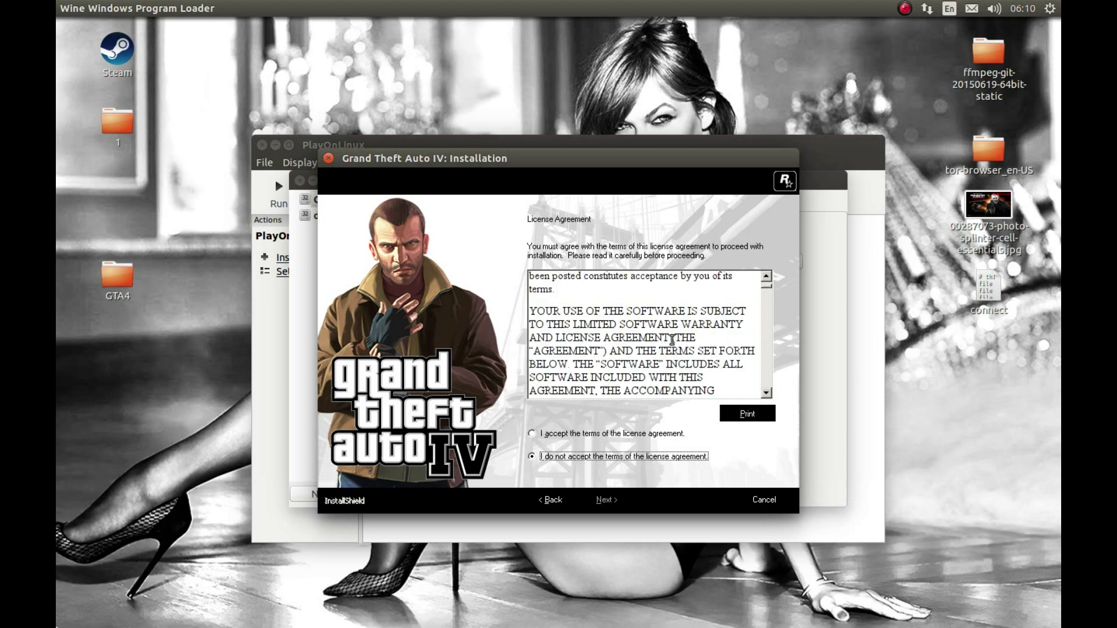
scroll(679, 344, up, 3)
scroll(639, 366, down, 10)
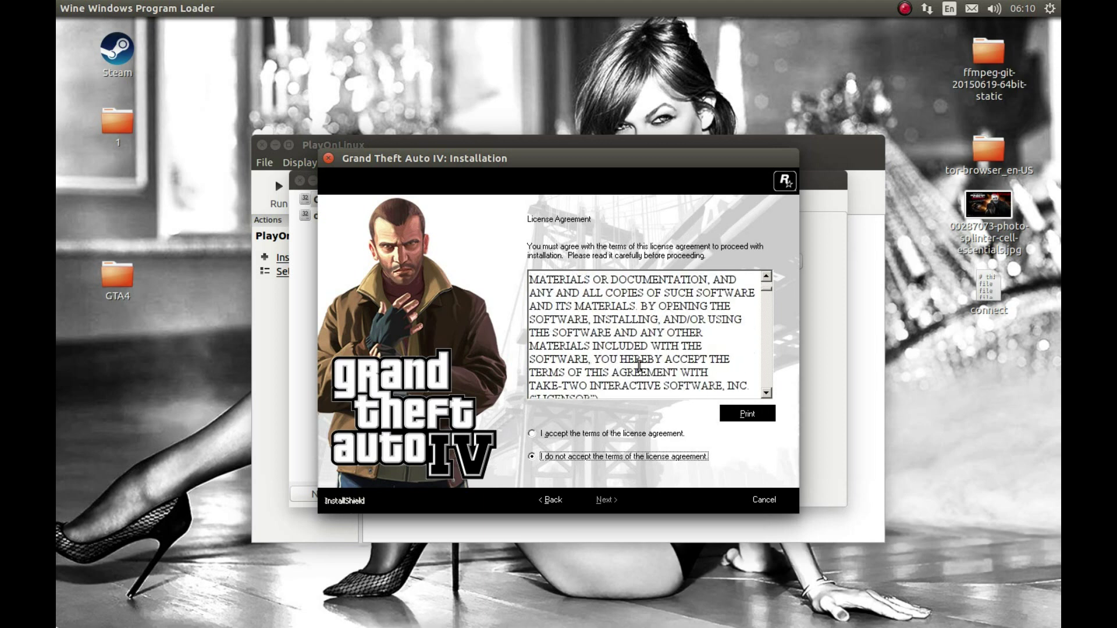
click(574, 436)
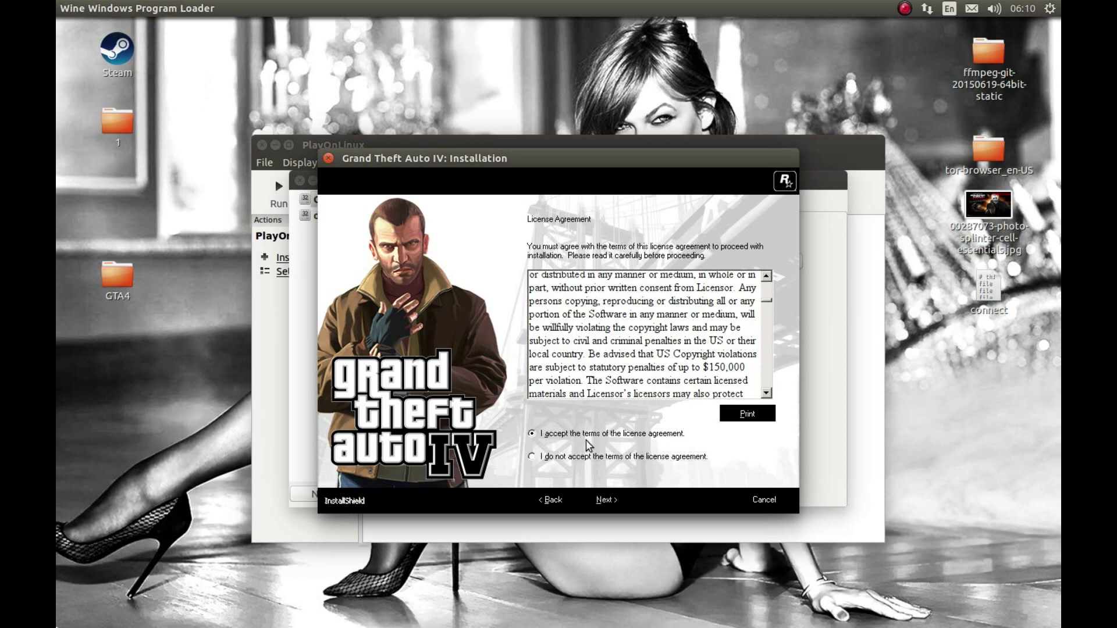
click(608, 499)
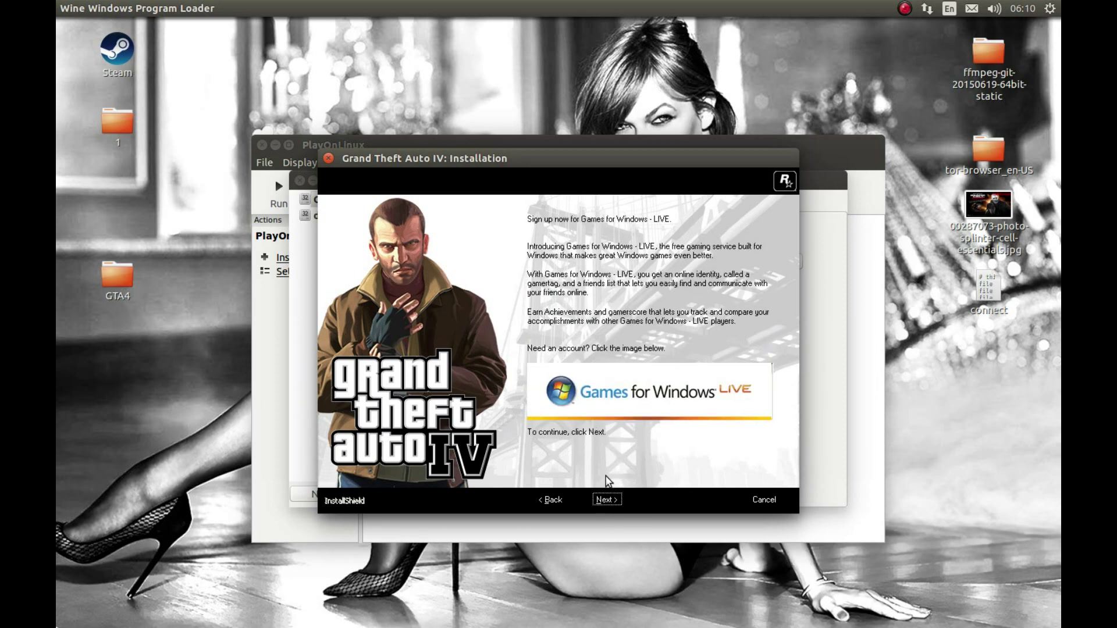
Skip the LIVE and Social Club sign-ups and start a Typical install.
click(600, 502)
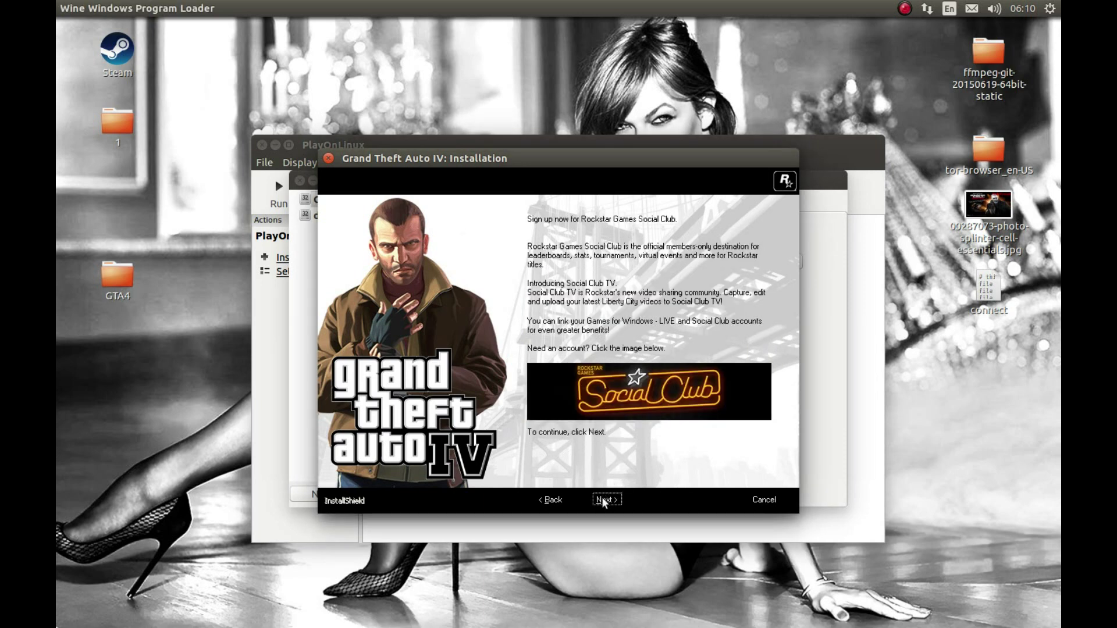
click(601, 501)
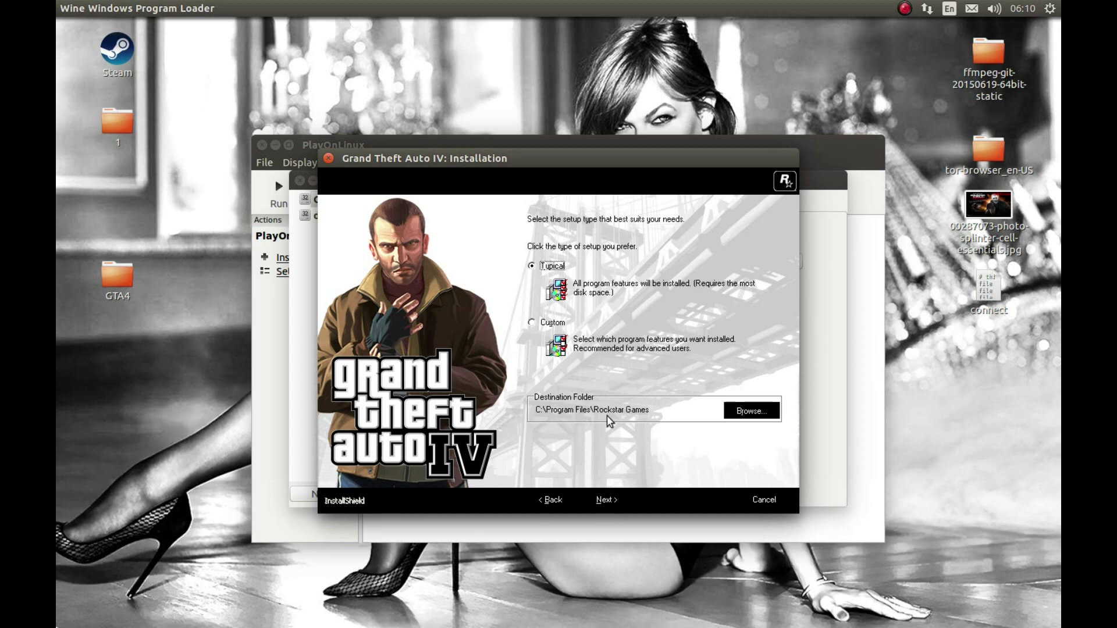
click(608, 500)
click(606, 499)
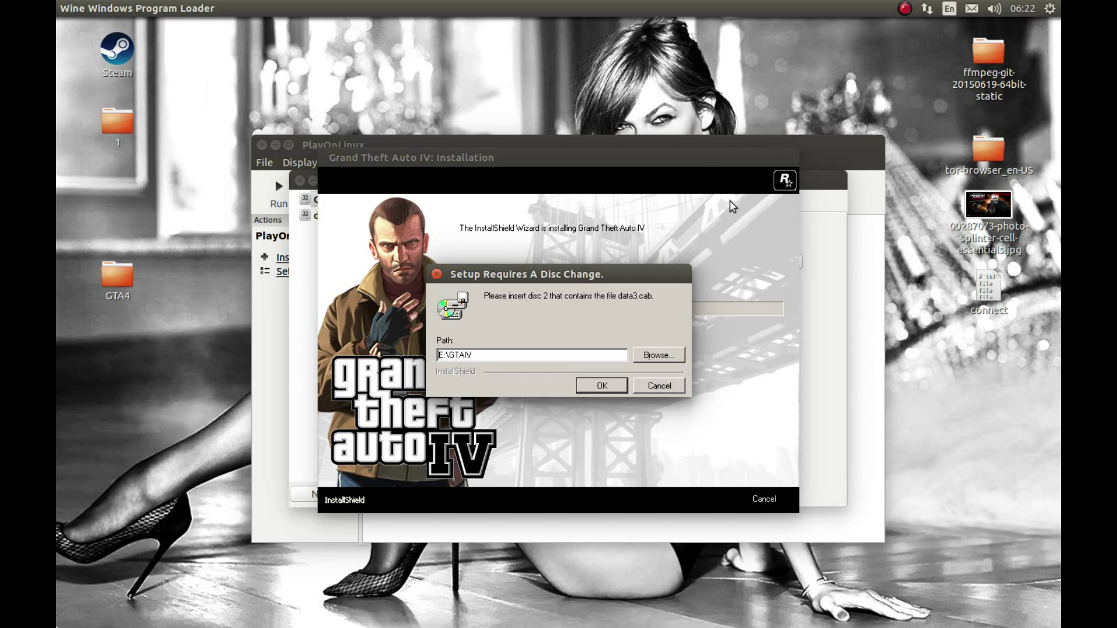
Open the disc-change Browse dialog and scroll through its Directories tree.
click(661, 355)
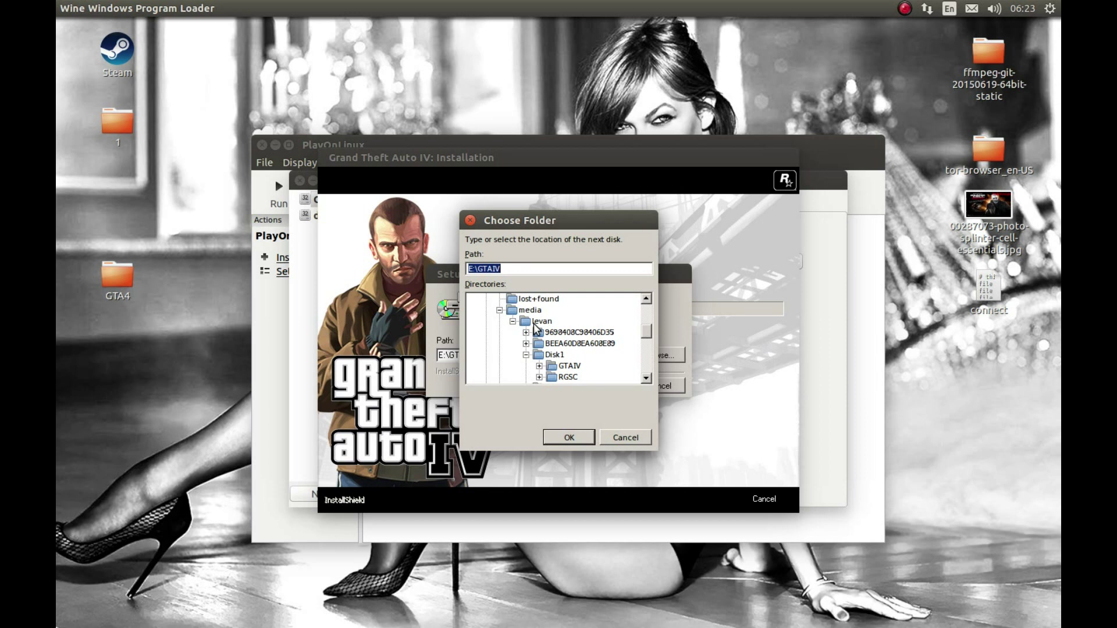
click(645, 378)
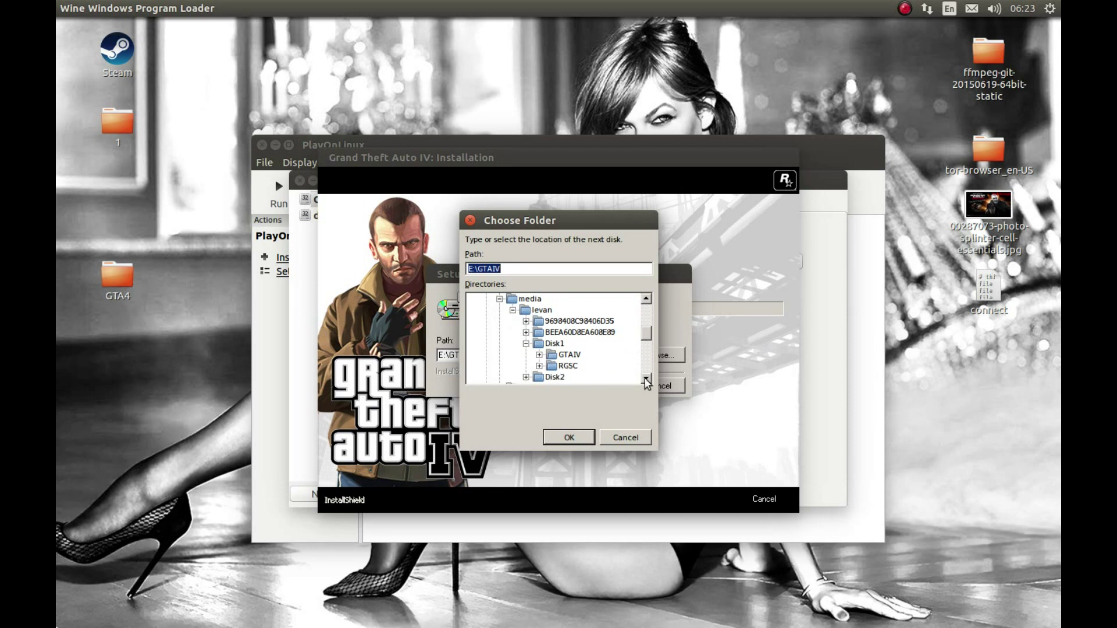
click(646, 378)
click(646, 378)
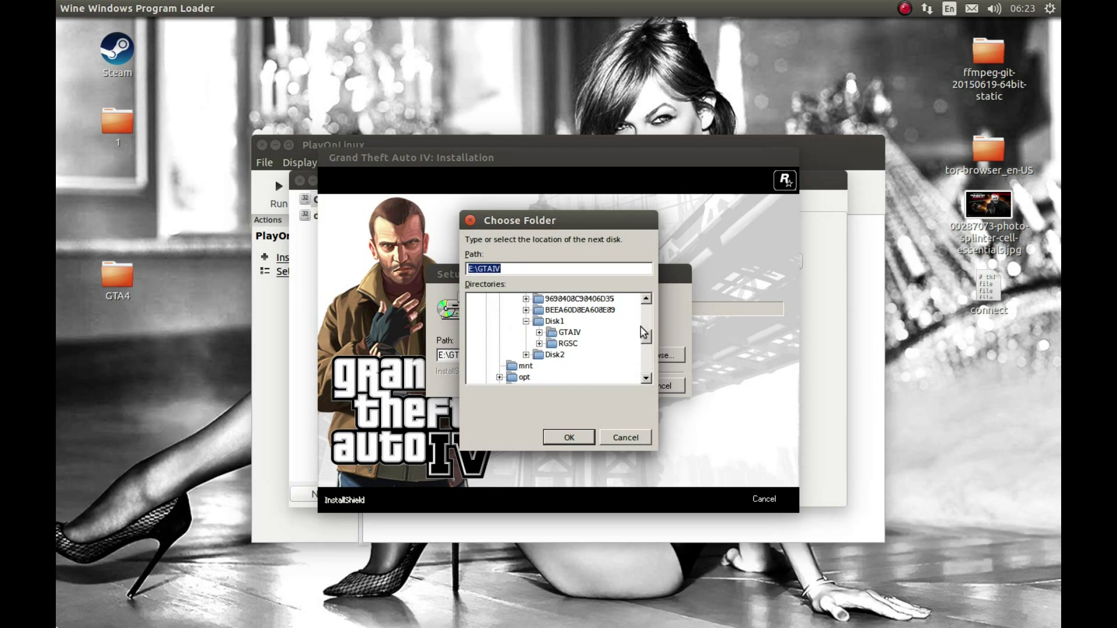
click(646, 299)
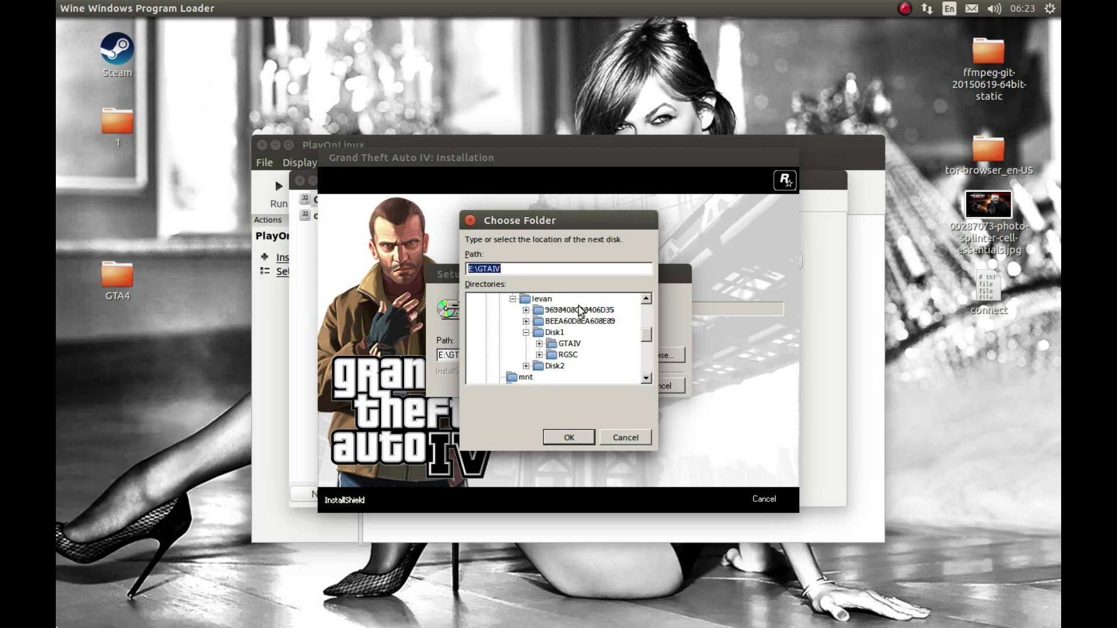
click(647, 378)
click(646, 378)
click(646, 379)
click(646, 378)
click(647, 378)
click(646, 378)
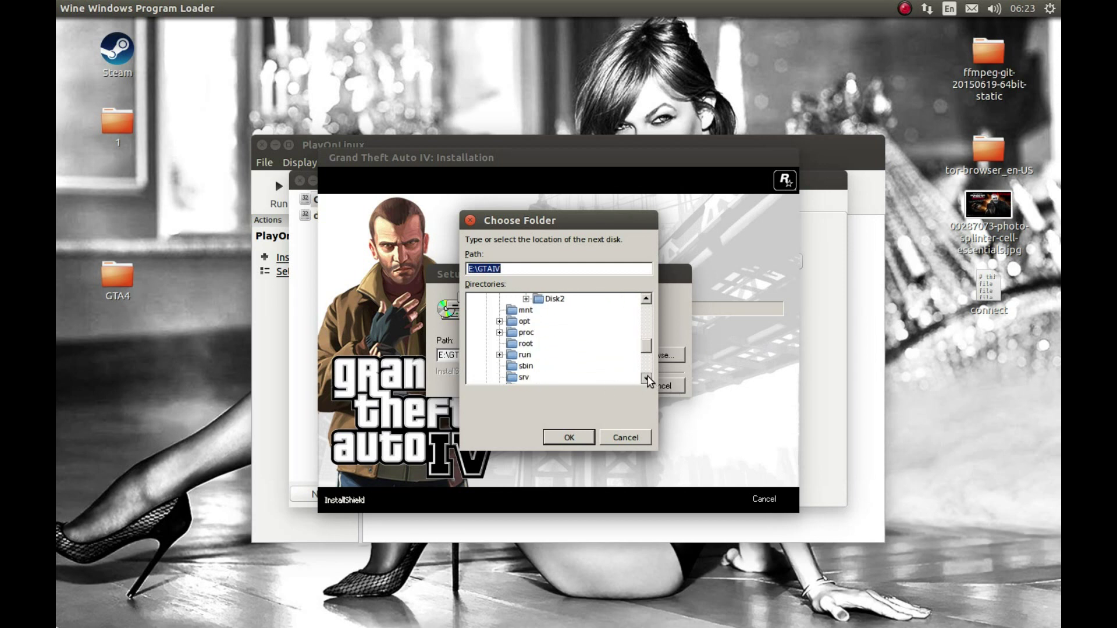
click(647, 378)
click(647, 378)
click(647, 378)
click(646, 378)
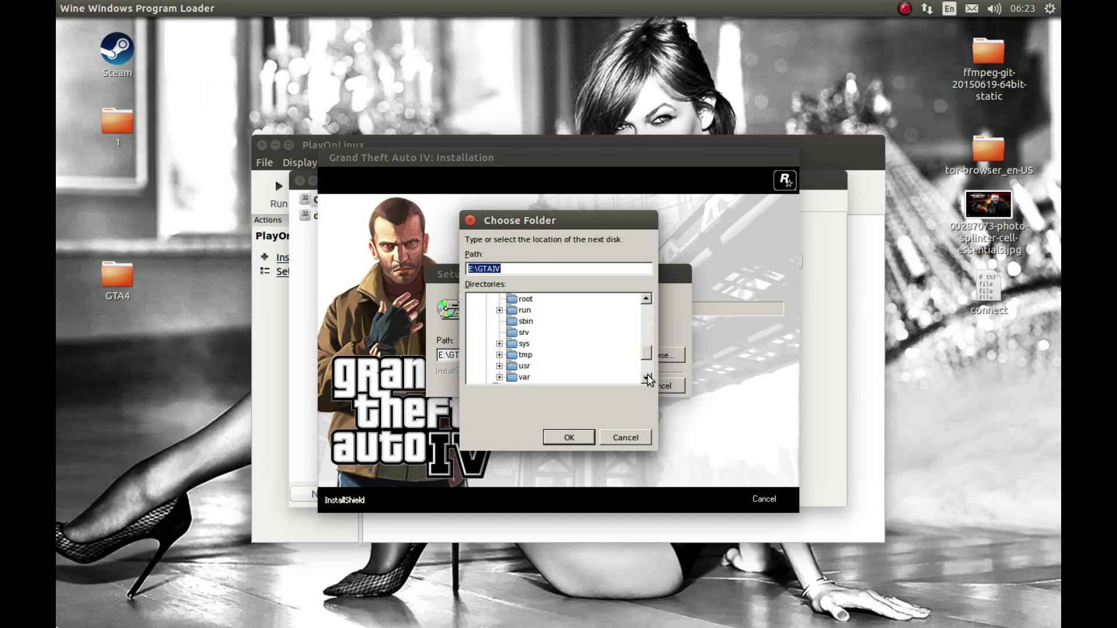
click(647, 378)
click(646, 378)
click(646, 298)
click(646, 299)
click(647, 298)
click(647, 299)
click(646, 298)
click(646, 298)
click(647, 298)
click(646, 299)
click(646, 298)
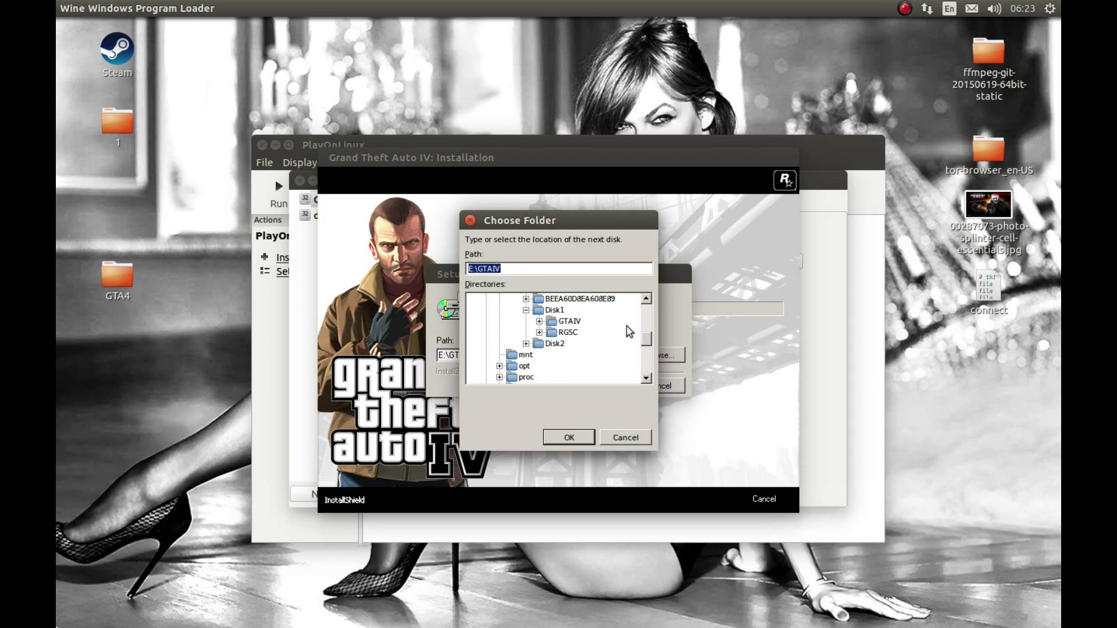
click(646, 298)
click(646, 298)
click(647, 299)
click(646, 298)
click(646, 298)
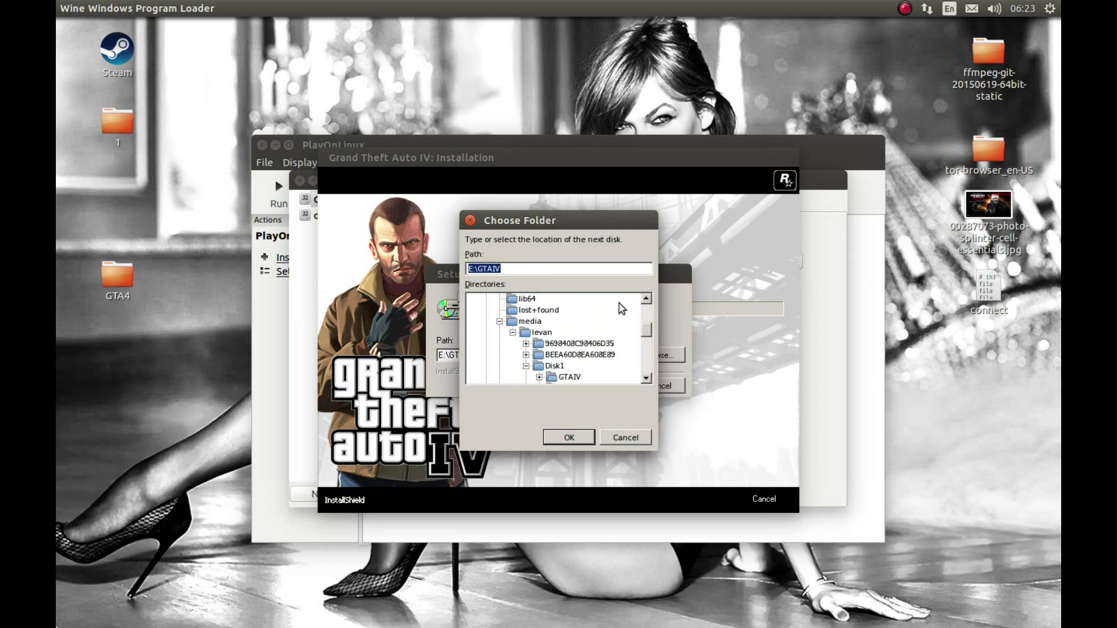
Select the media folder, then Disk2 as disc 2's location.
click(514, 323)
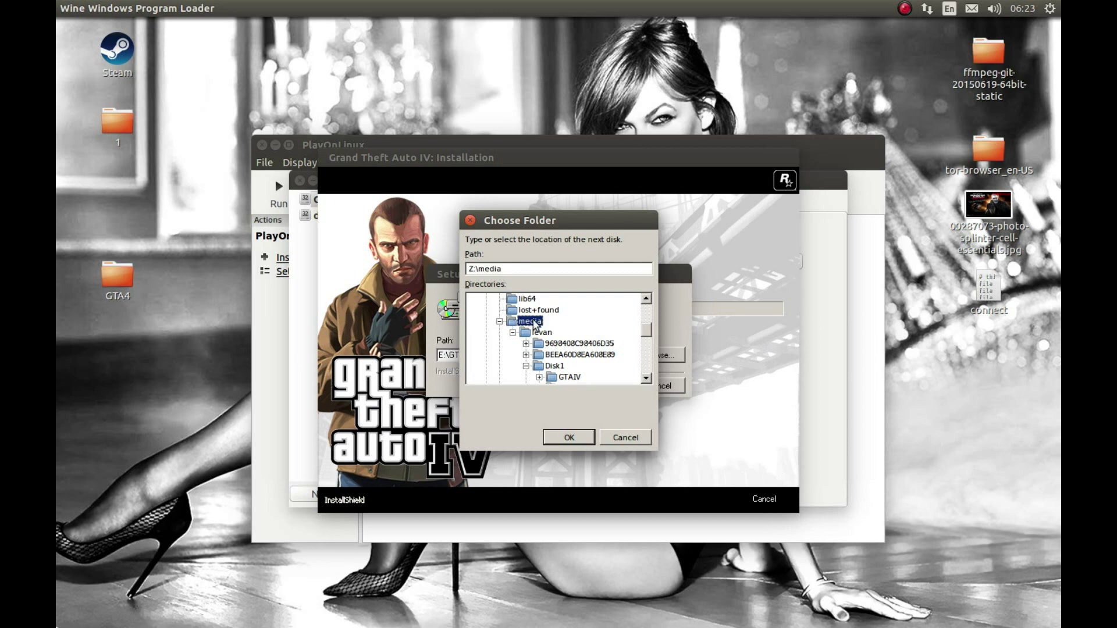
scroll(567, 327, up, 2)
scroll(577, 327, down, 2)
scroll(550, 346, down, 1)
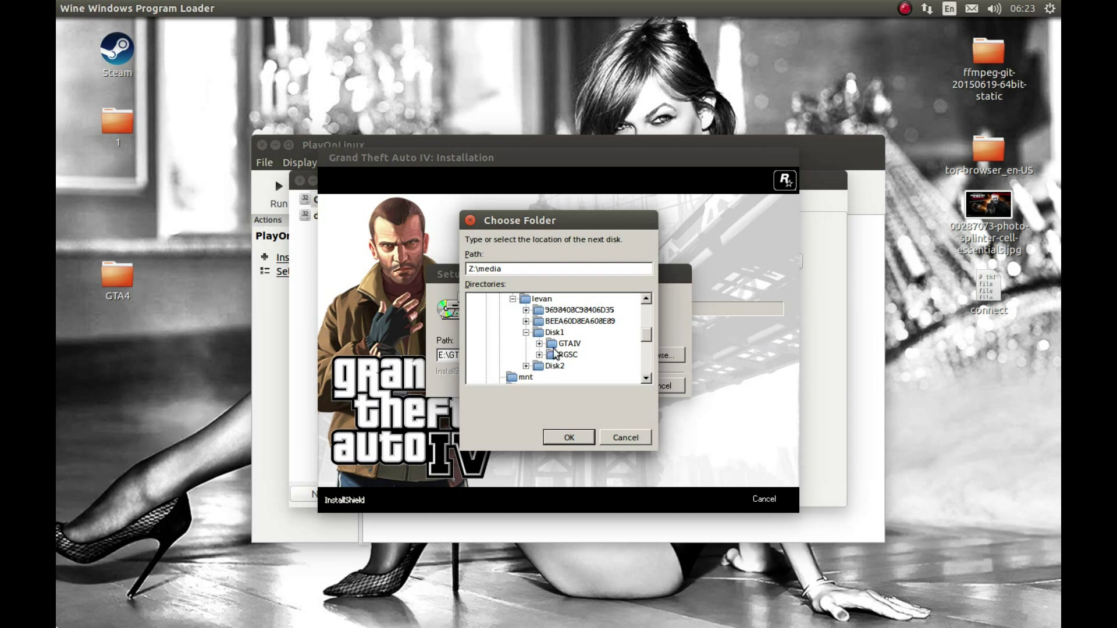
click(542, 367)
Try F:\ and then Disk2 as the disc 2 path, dismissing each file-not-found error.
click(570, 438)
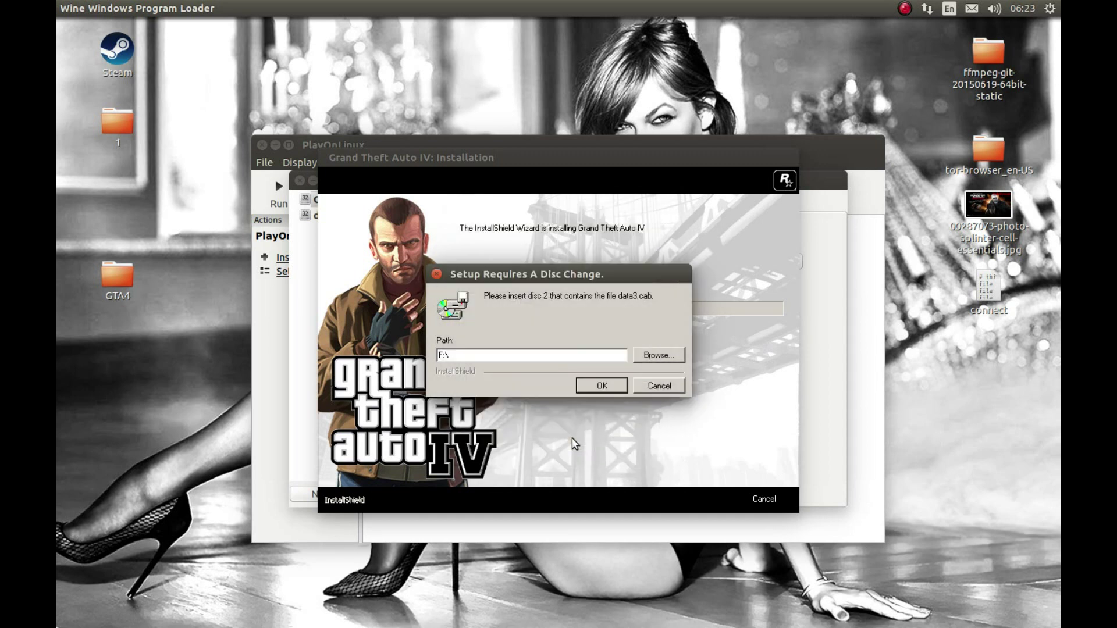
click(601, 387)
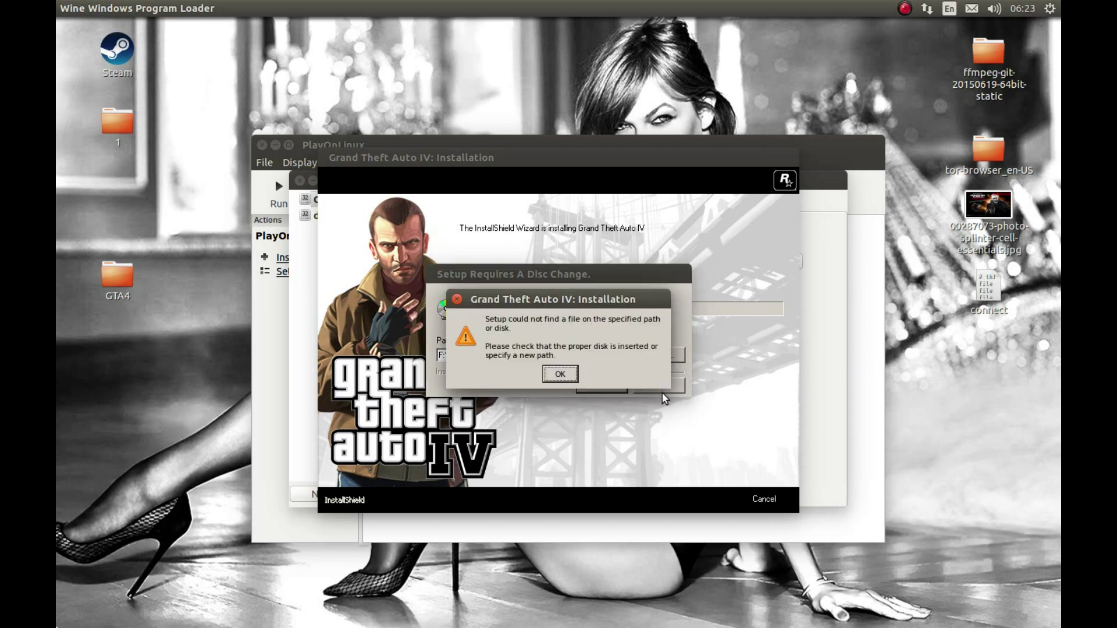
click(560, 375)
click(642, 355)
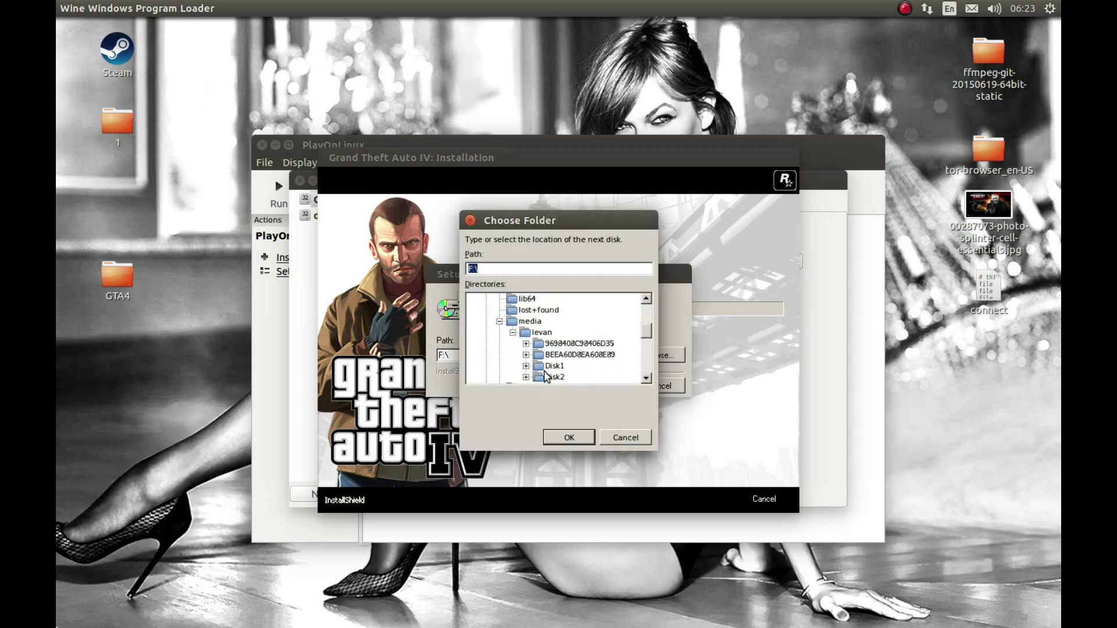
double_click(540, 369)
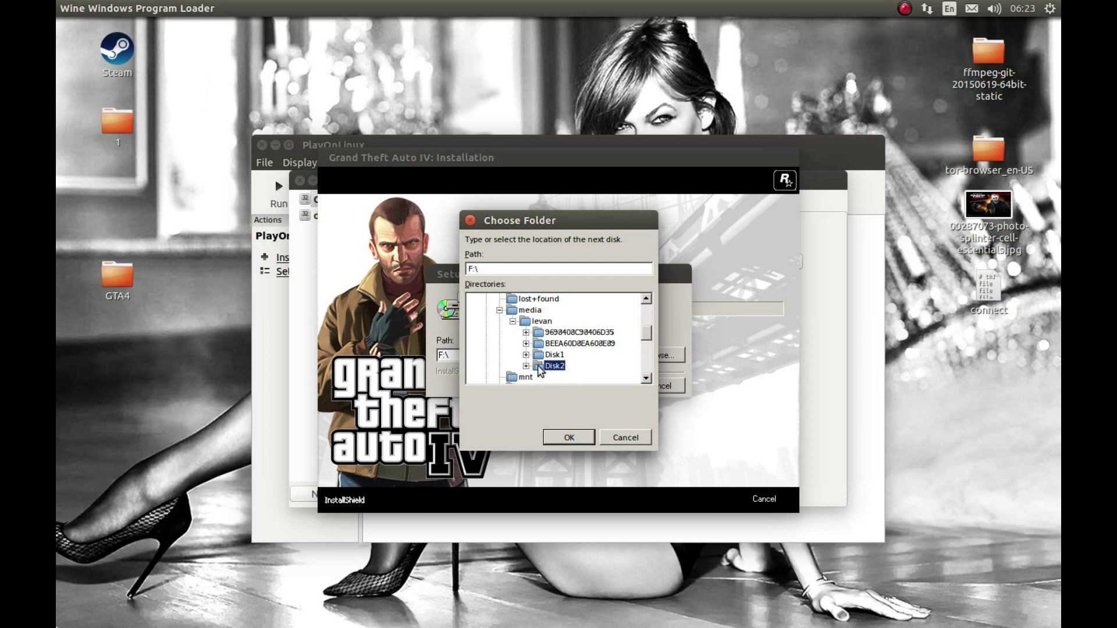
double_click(539, 370)
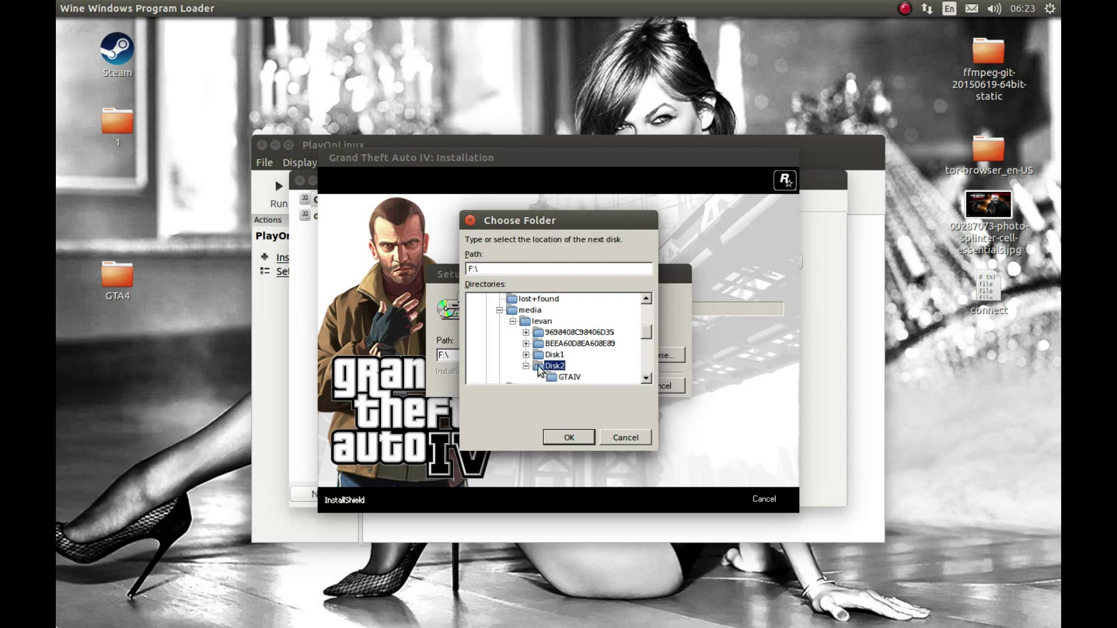
click(568, 439)
click(598, 394)
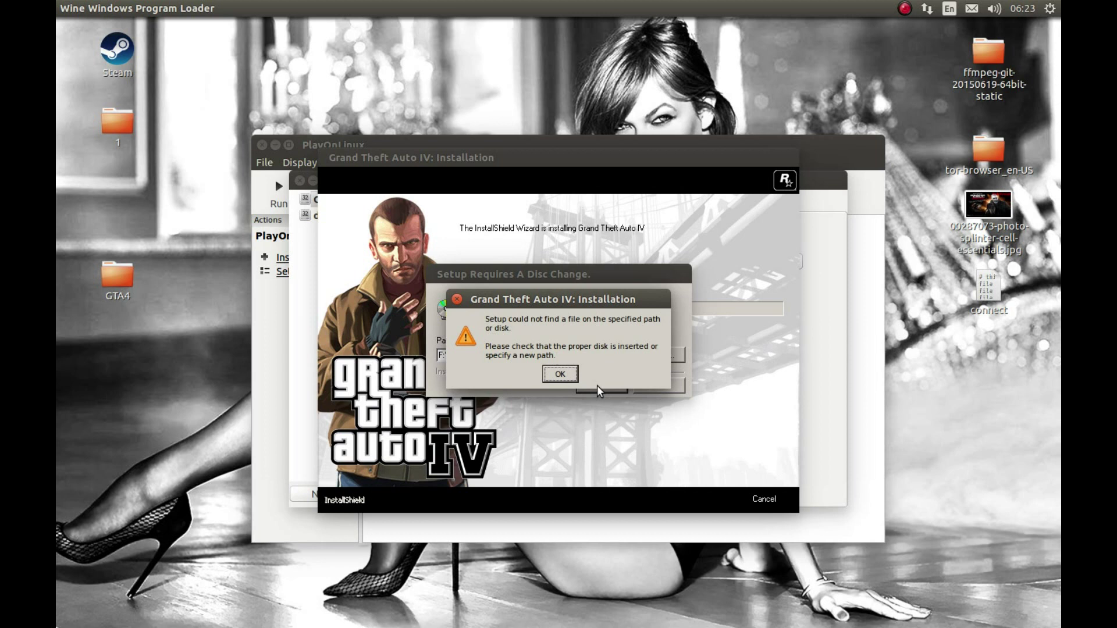
click(561, 374)
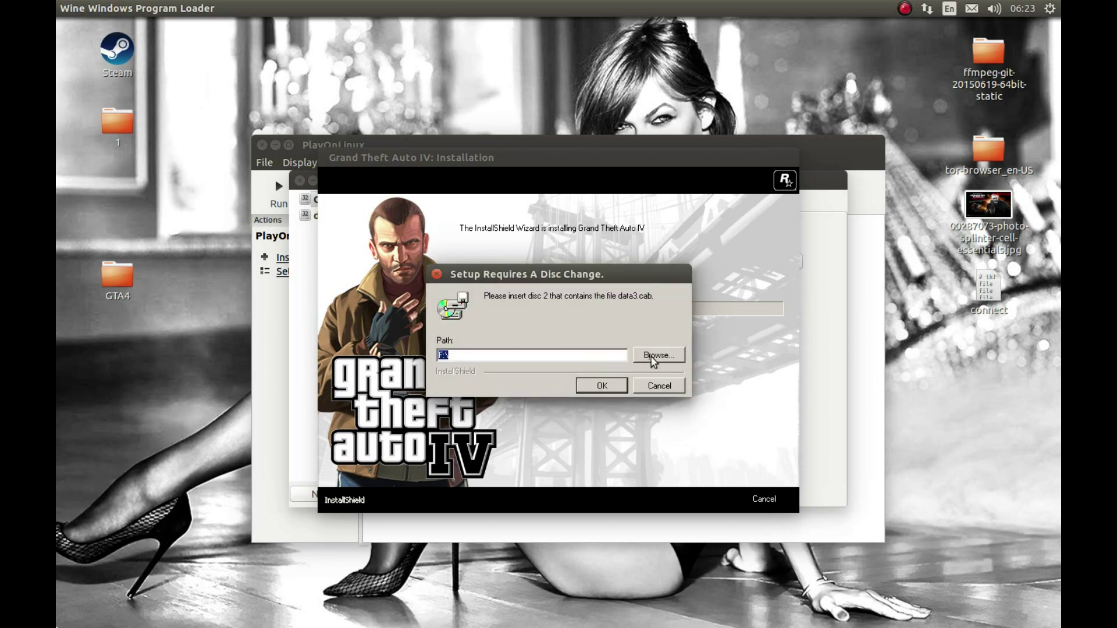
Set the disc 2 location to F:\GTAIV inside Disk2 and resume the installation.
click(658, 355)
double_click(537, 377)
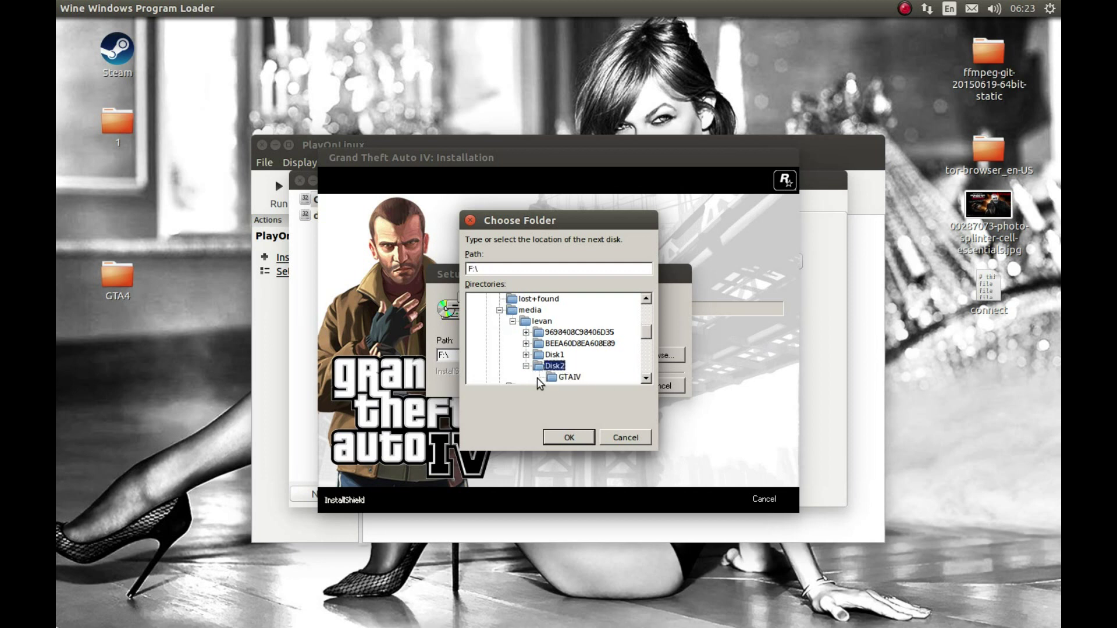
click(561, 378)
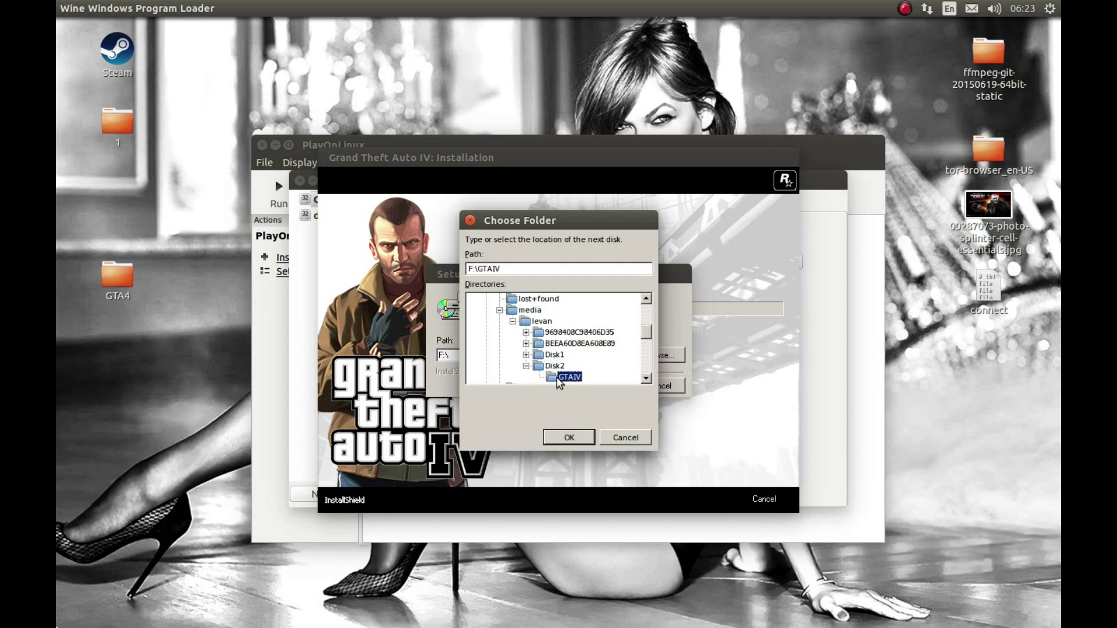
click(569, 438)
click(593, 388)
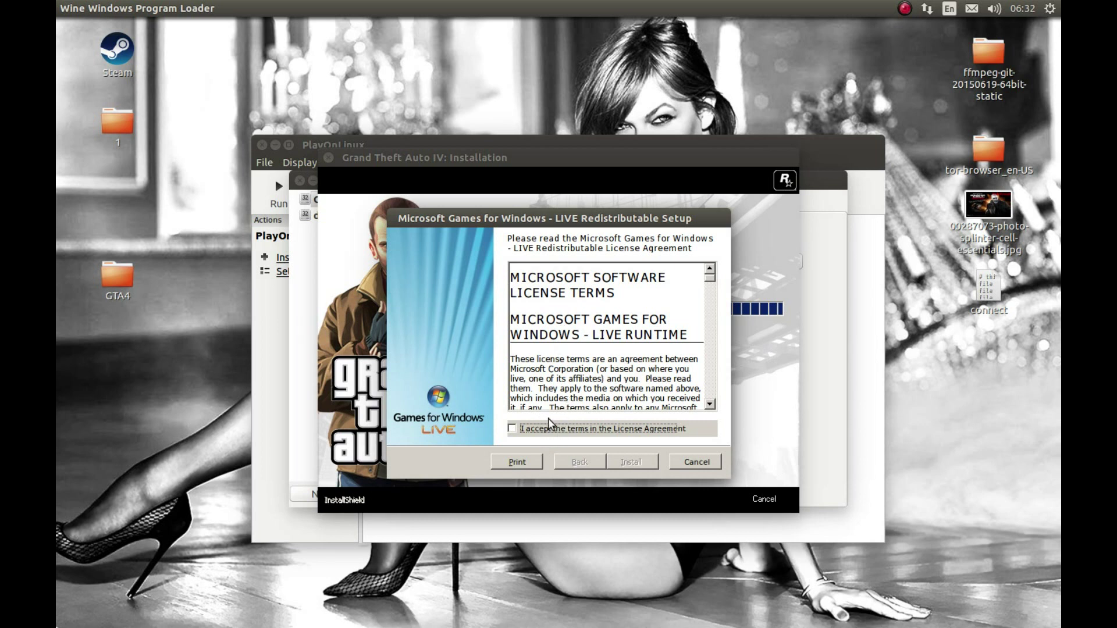
Cancel the Games for Windows LIVE Redistributable setup and dismiss the xliveredist.msi error.
click(700, 459)
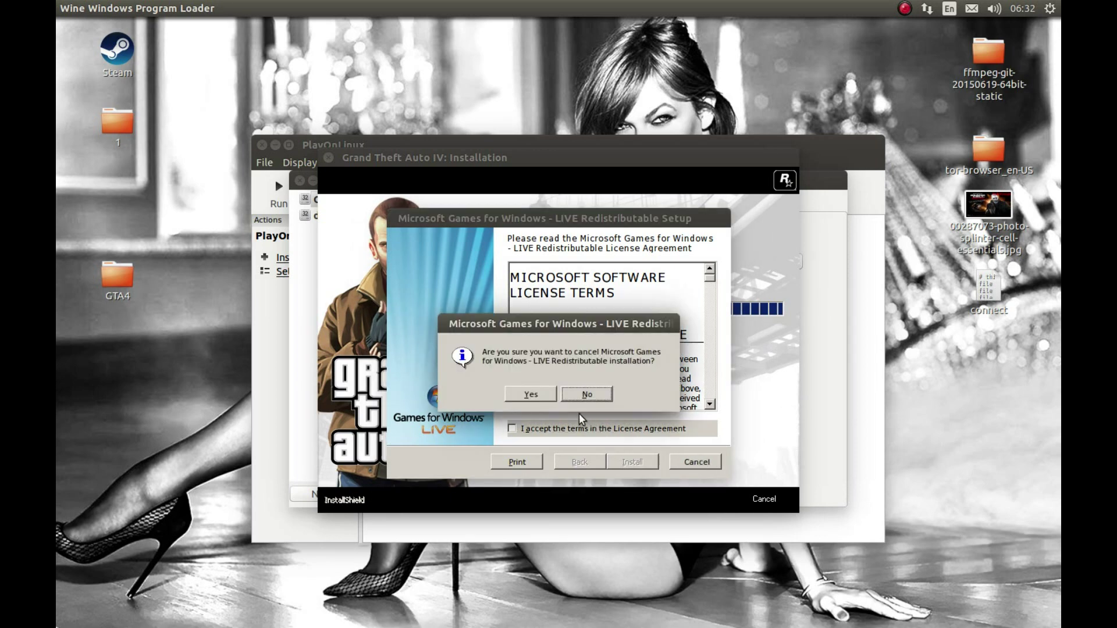
click(553, 396)
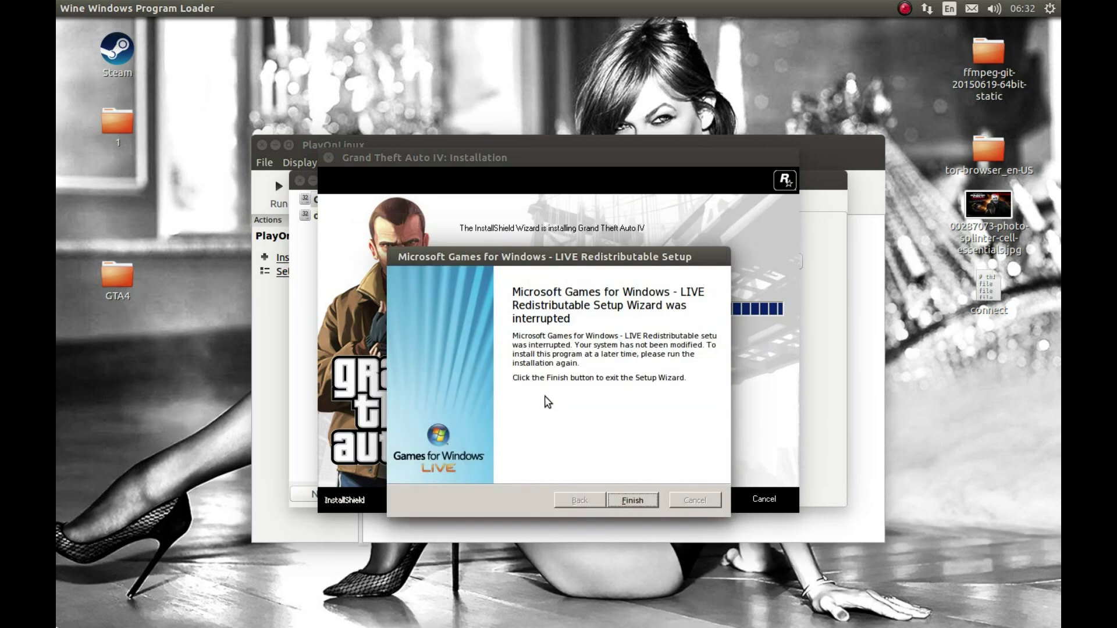
click(633, 500)
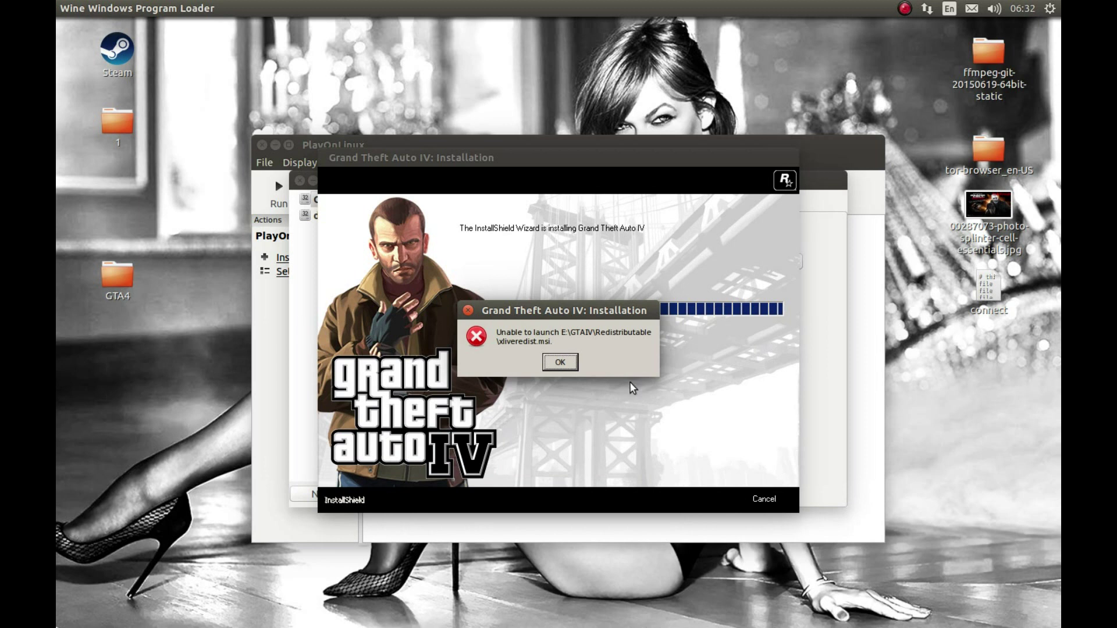
click(560, 363)
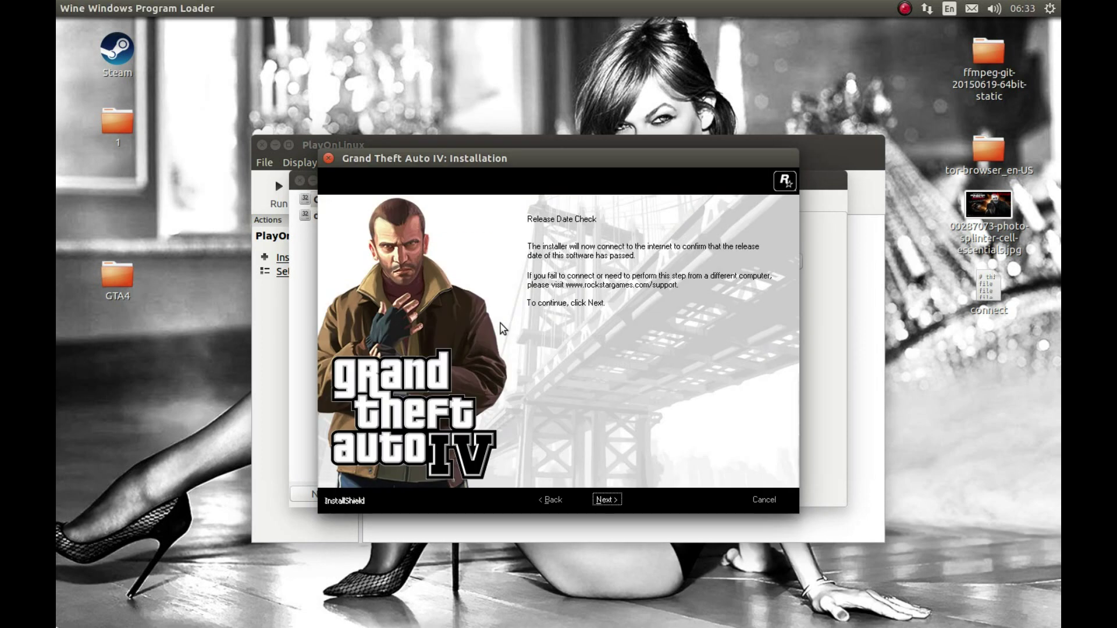
Continue past the Release Date Check page and cancel the online release date check.
drag(173, 311, 101, 264)
drag(137, 300, 132, 290)
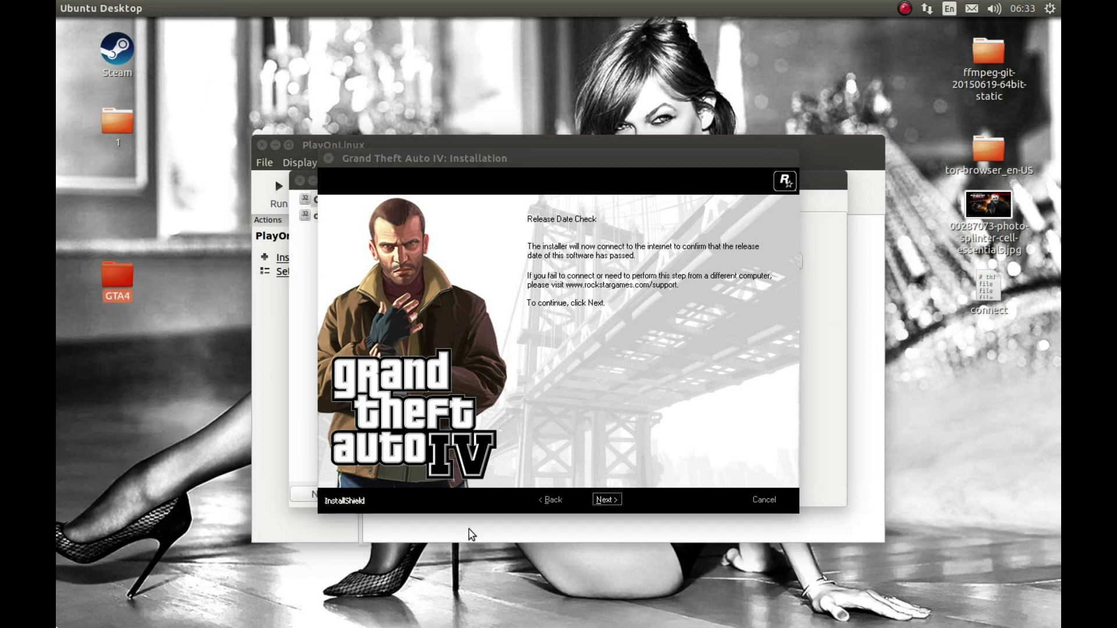
click(602, 501)
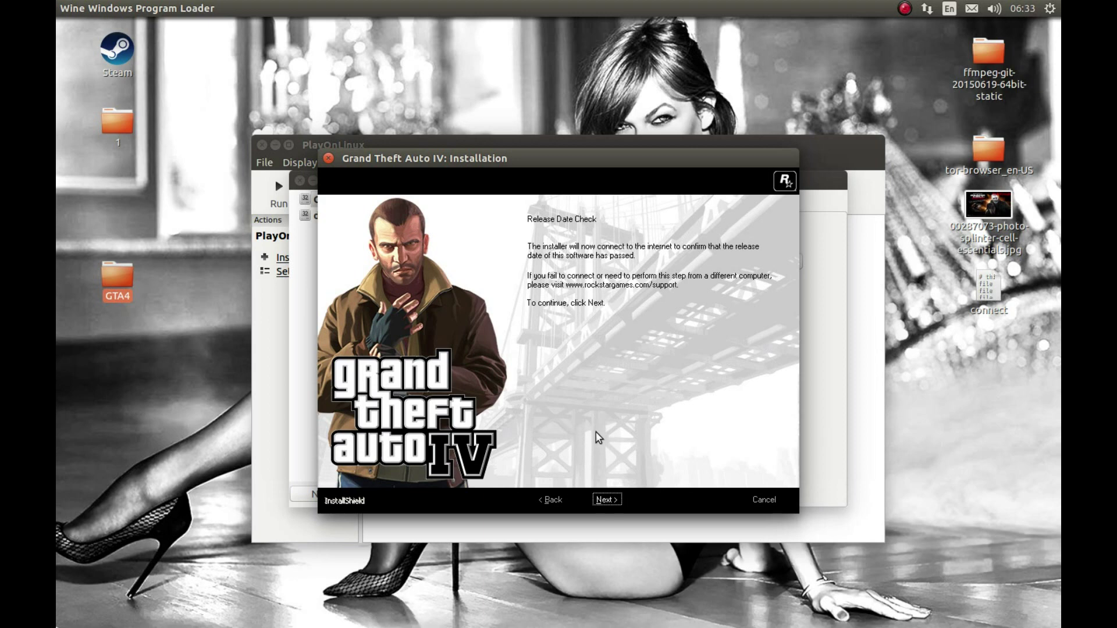
click(613, 500)
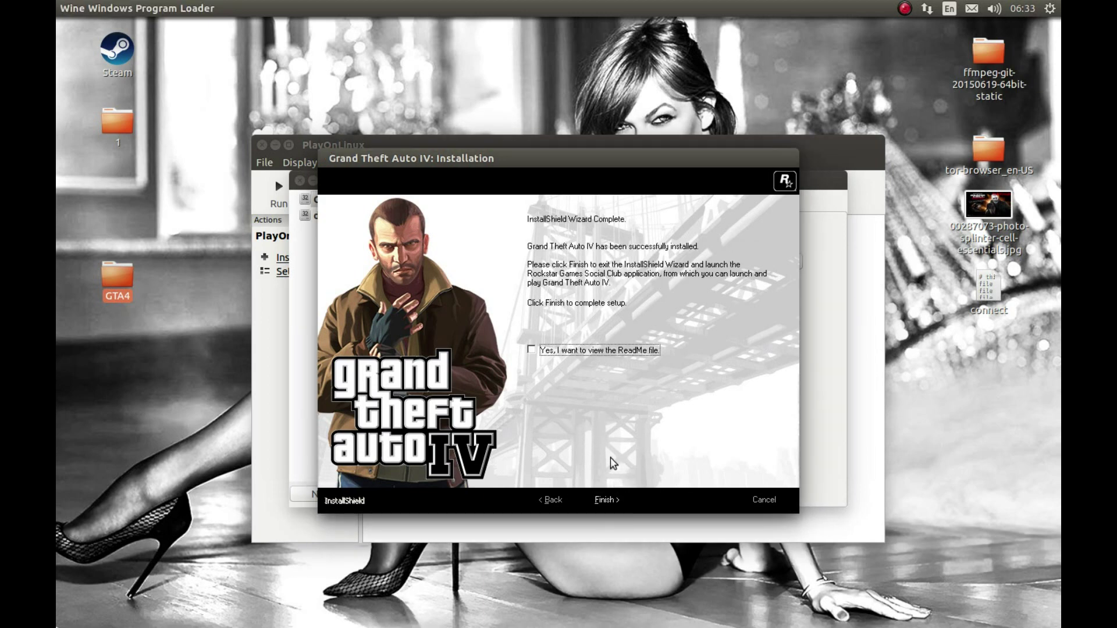
click(693, 456)
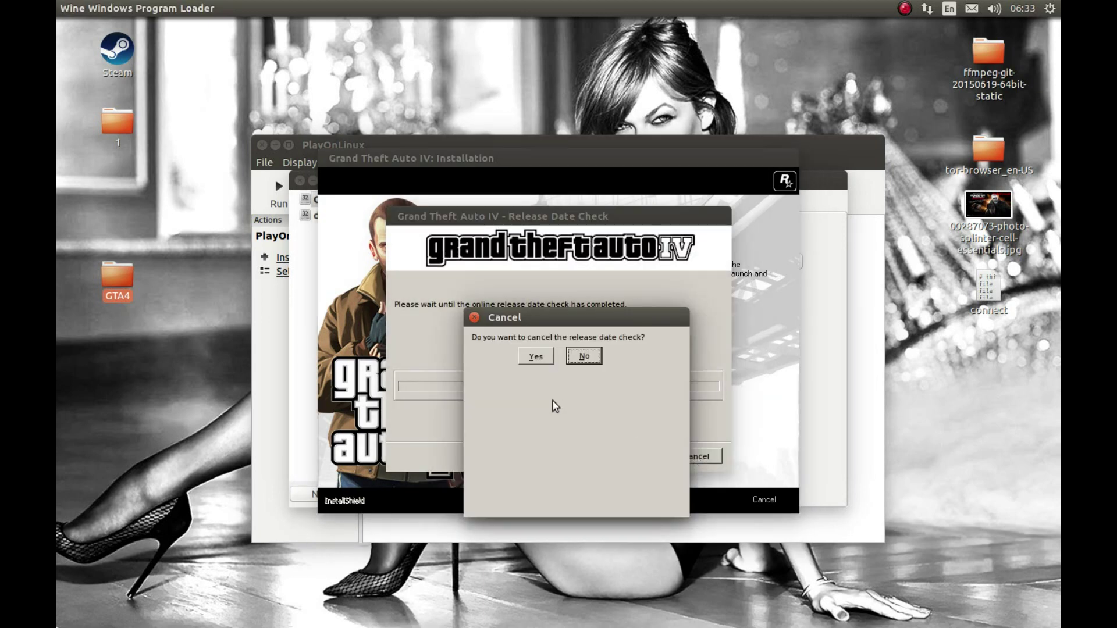
click(542, 356)
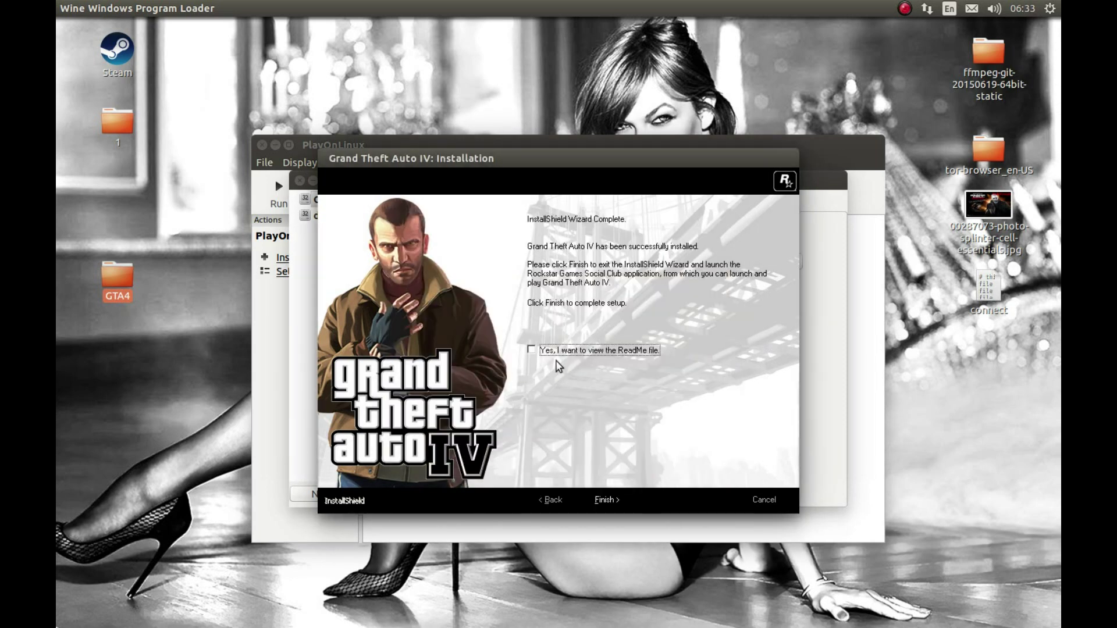
Close the GTA IV installer and open the desktop GTA4 folder with exe, Patch and xLiveLess.
click(606, 499)
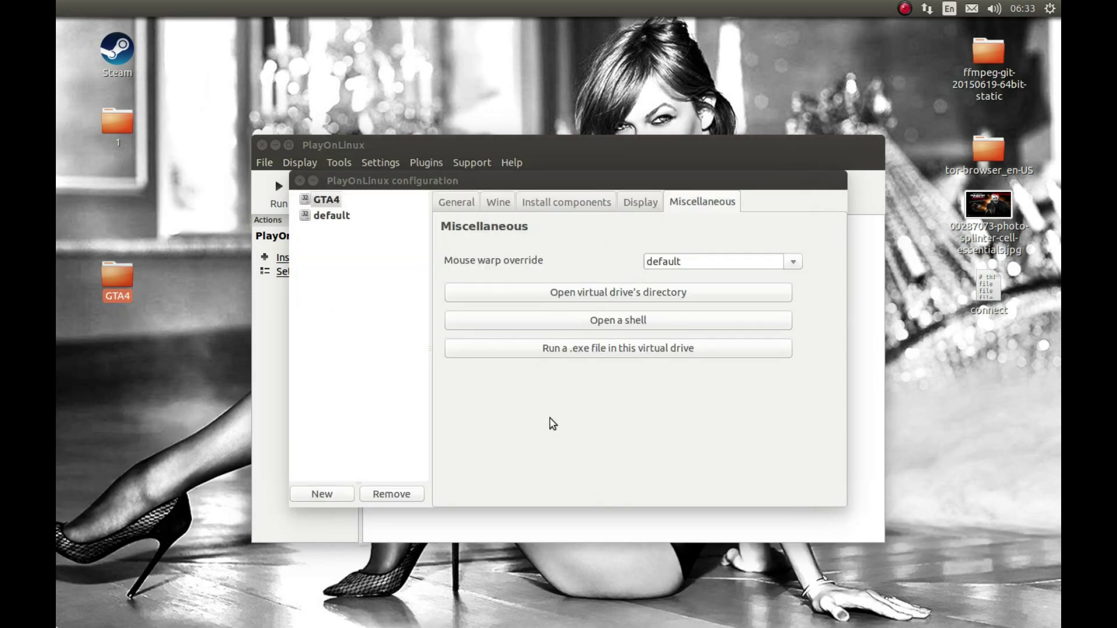
double_click(119, 277)
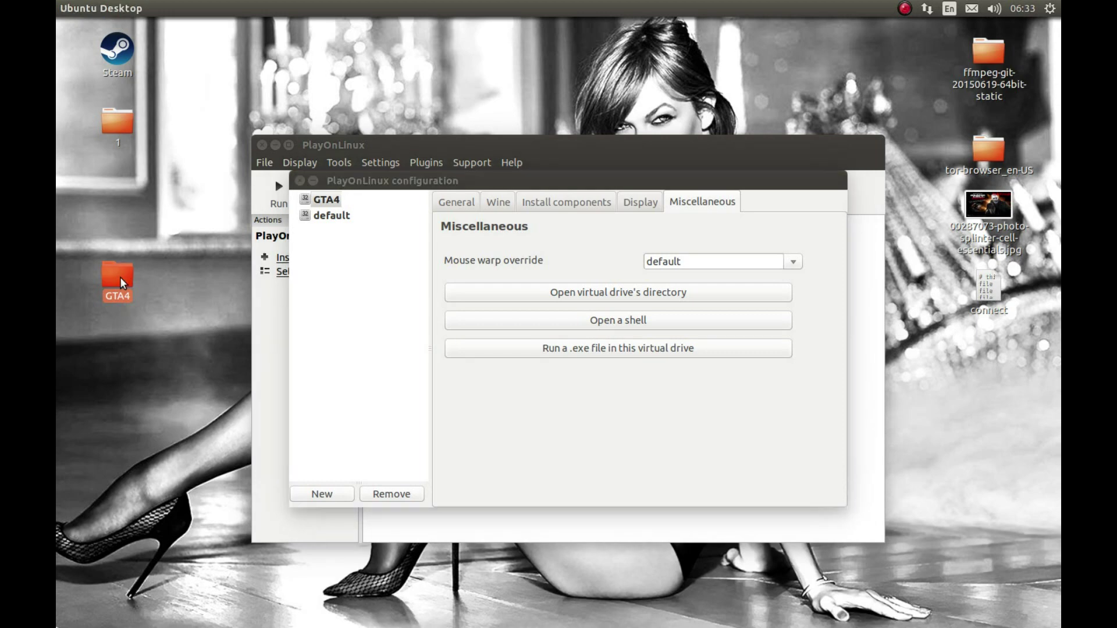
double_click(631, 92)
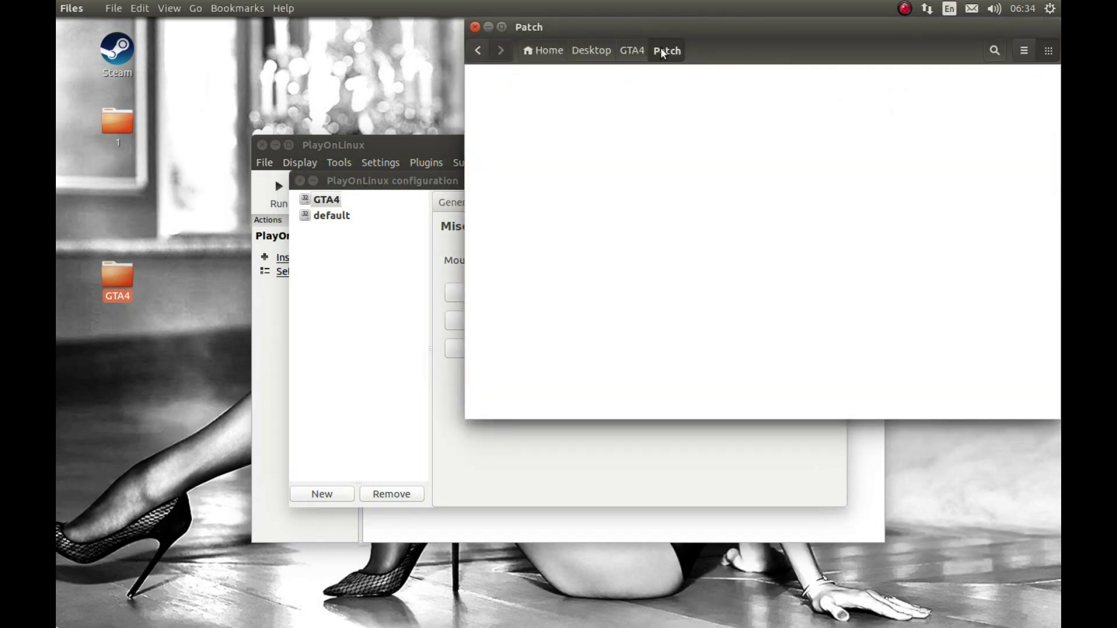
drag(675, 23, 293, 251)
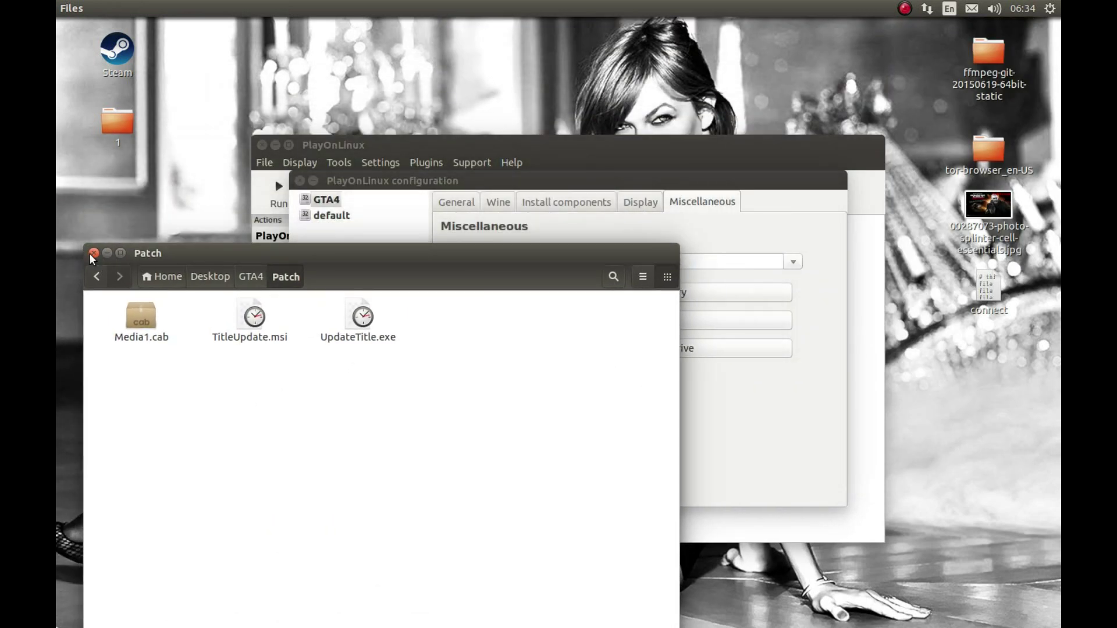
key(BackSpace)
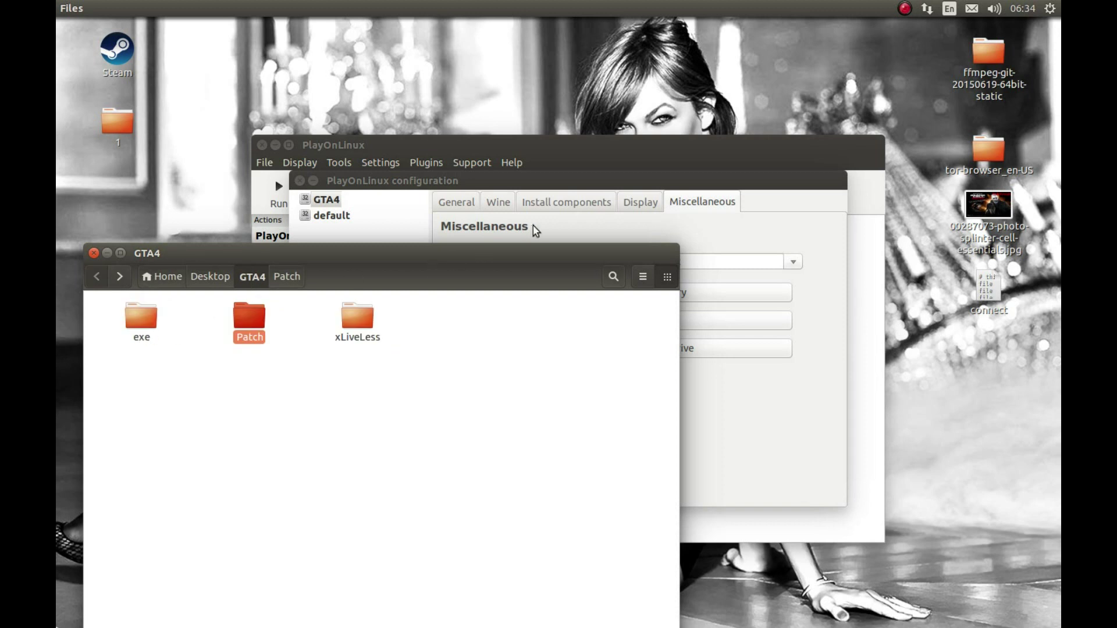
click(716, 201)
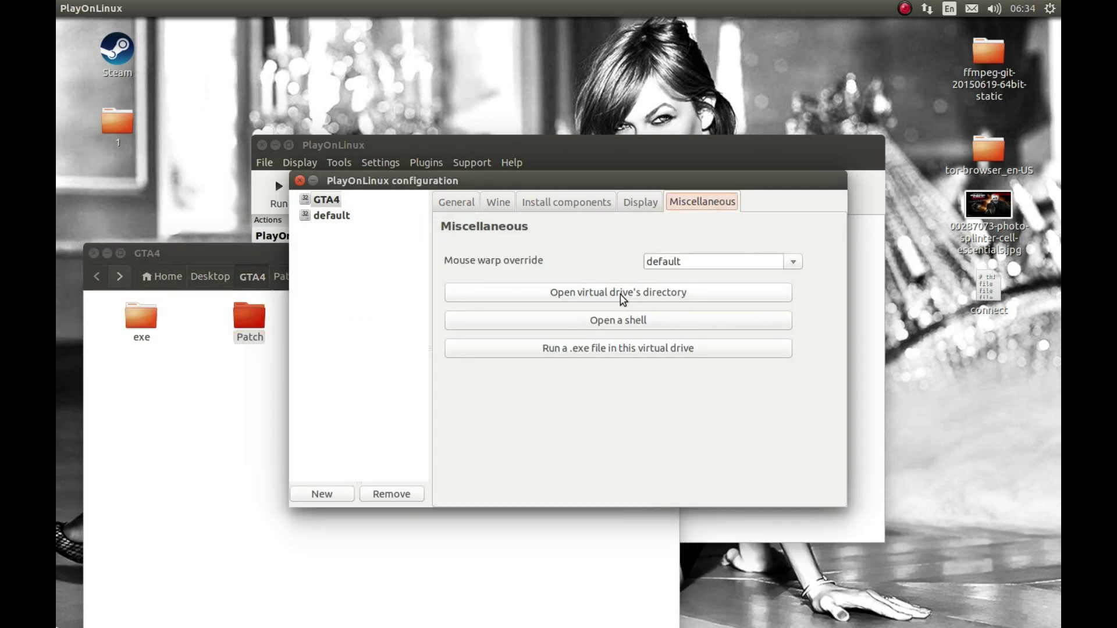
Run Desktop/GTA4/Patch/UpdateTitle.exe inside the GTA4 virtual drive.
click(609, 352)
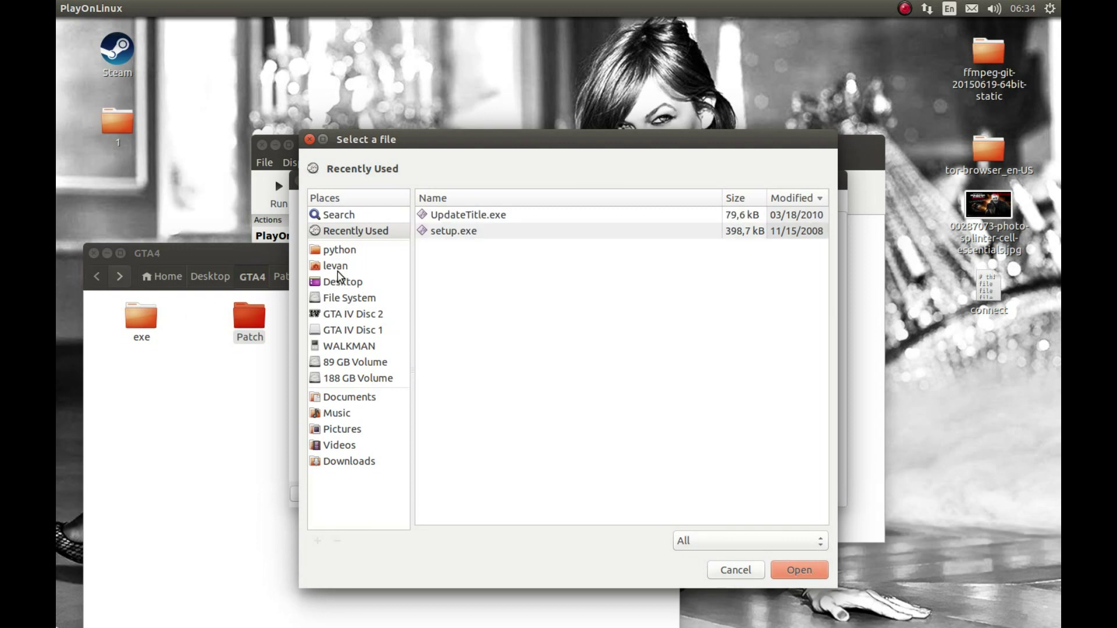
click(341, 281)
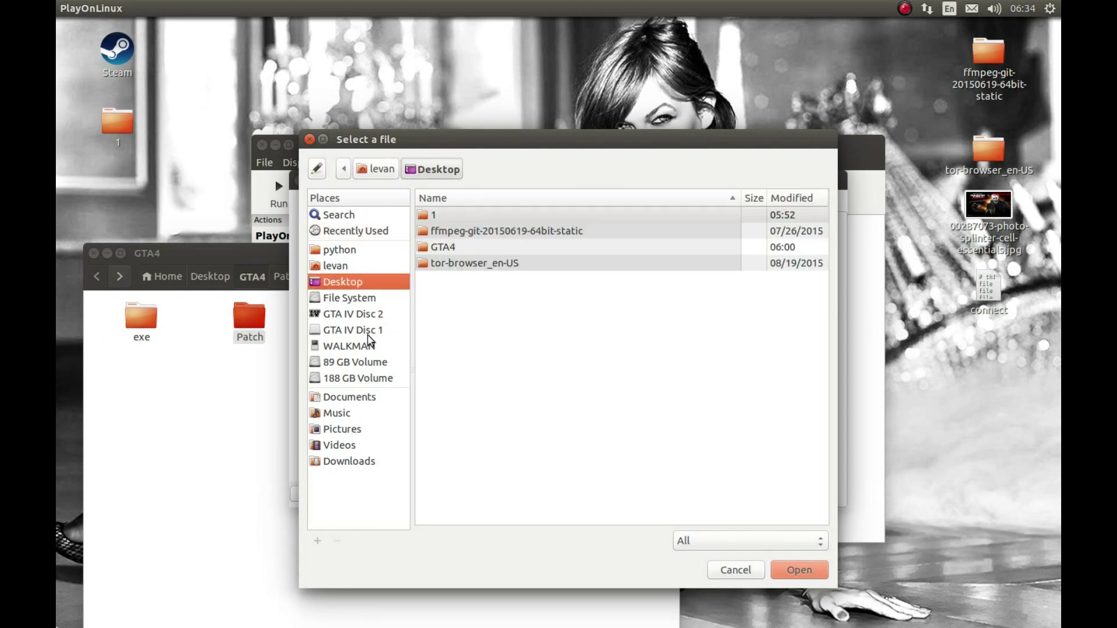
double_click(458, 247)
click(456, 233)
double_click(456, 232)
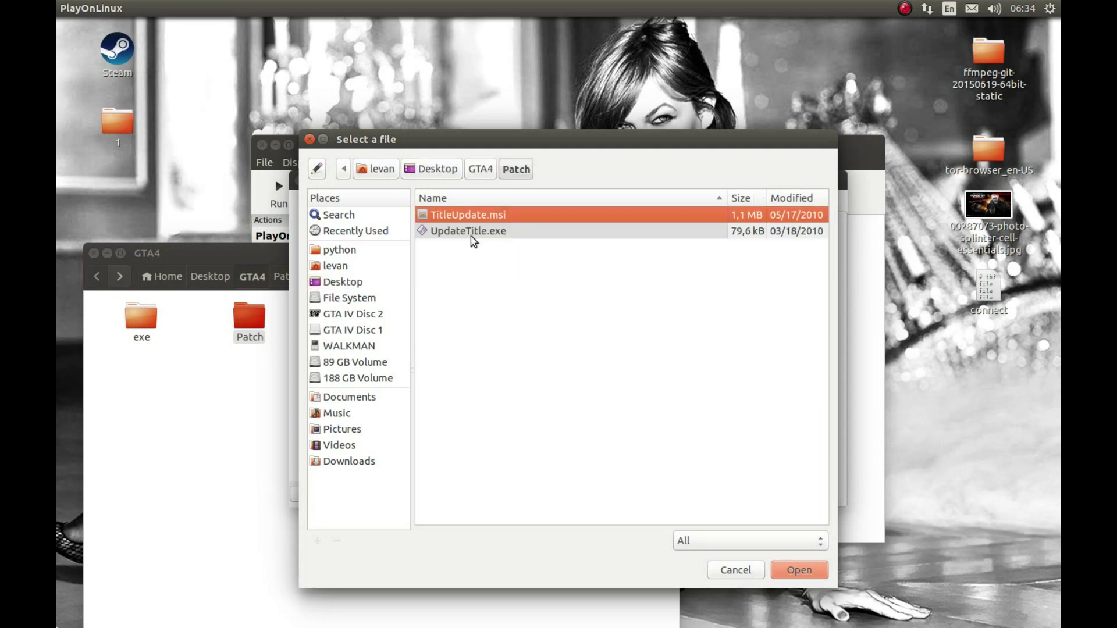
click(465, 232)
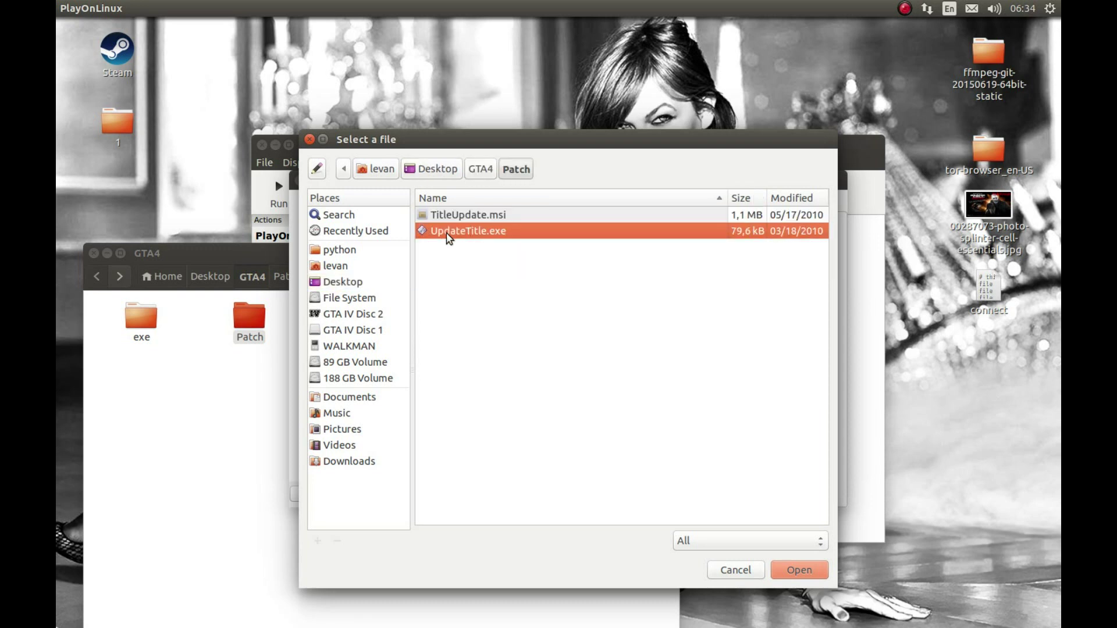
key(Return)
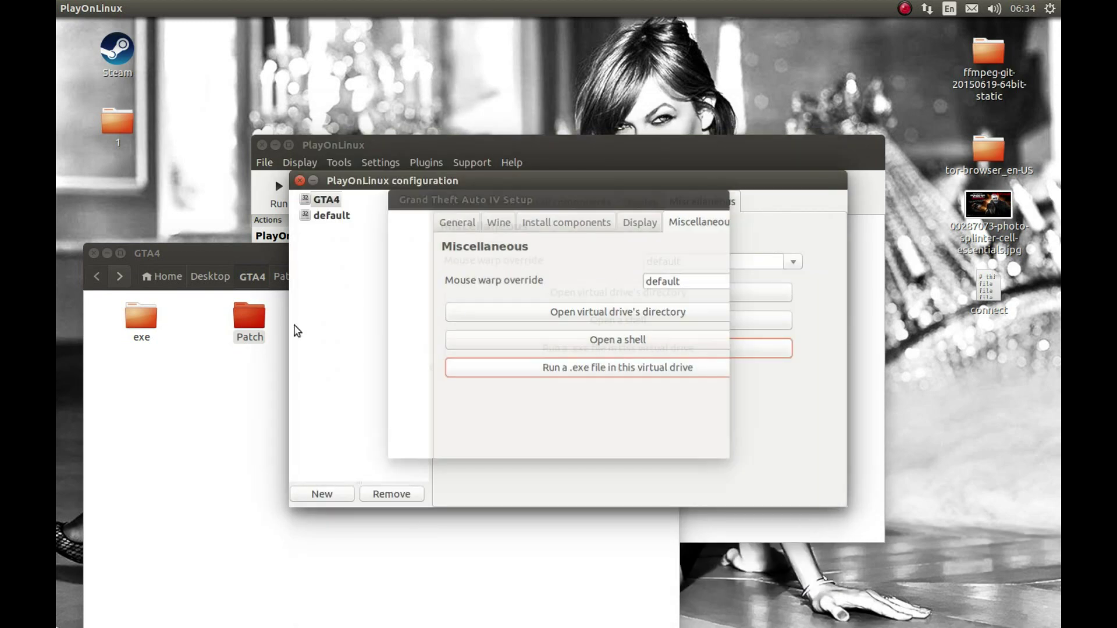
Install the GTA IV title update, finish its wizard, then cancel the Release Date Check.
click(639, 444)
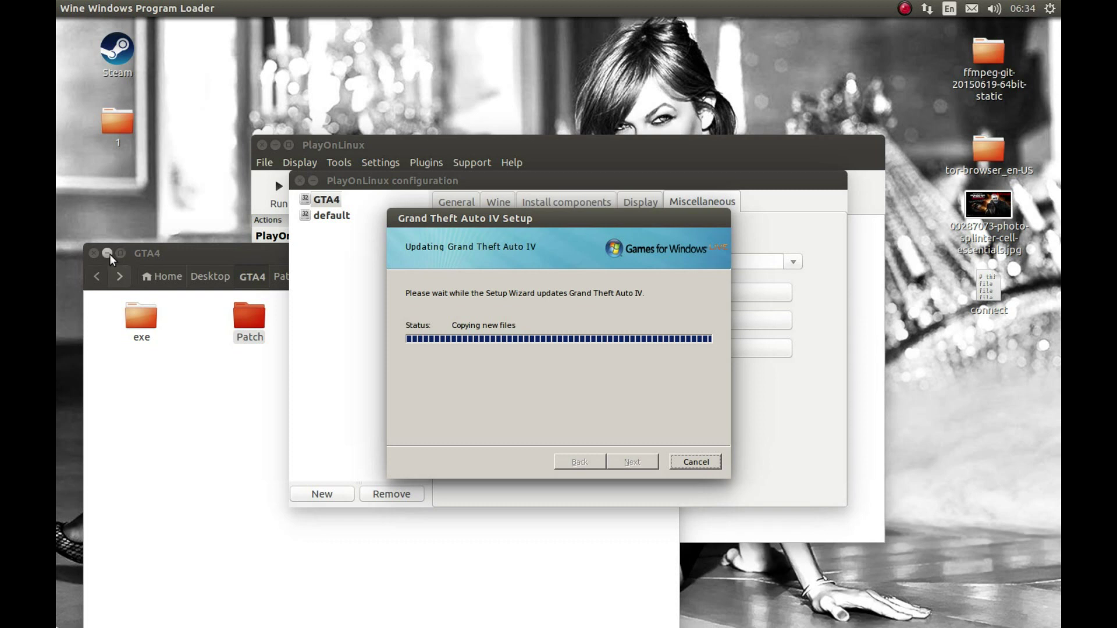
click(194, 364)
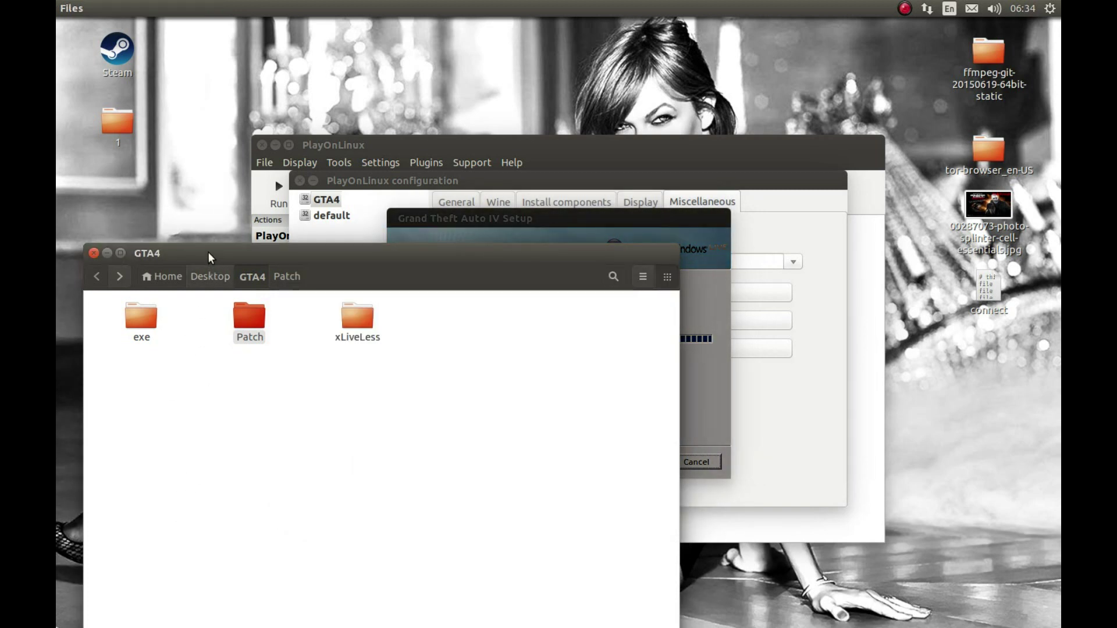
drag(209, 252, 205, 534)
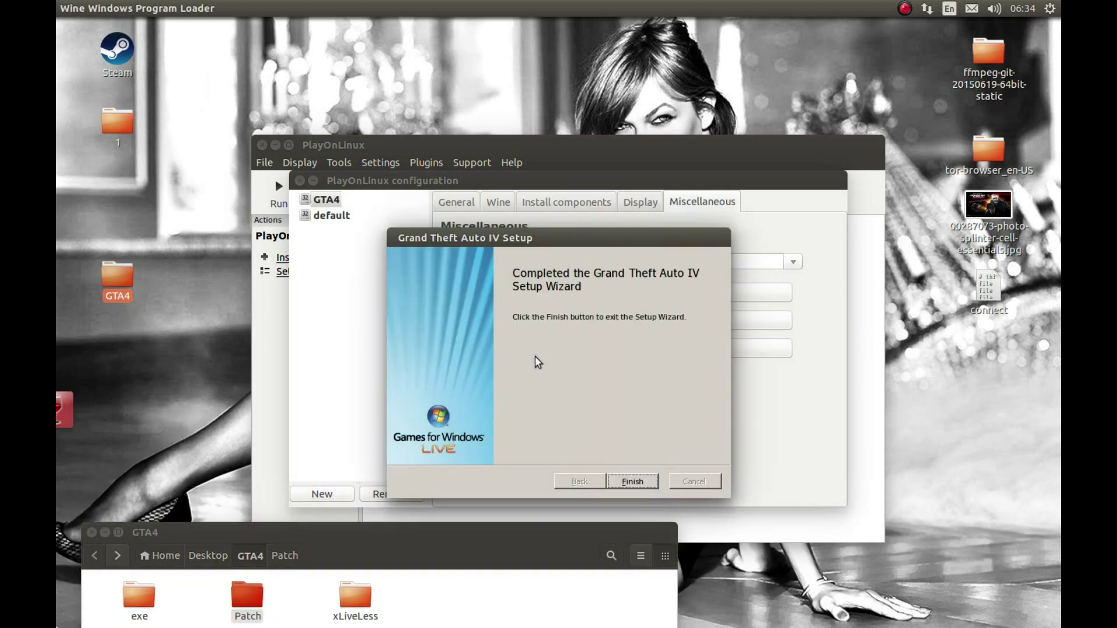
click(639, 481)
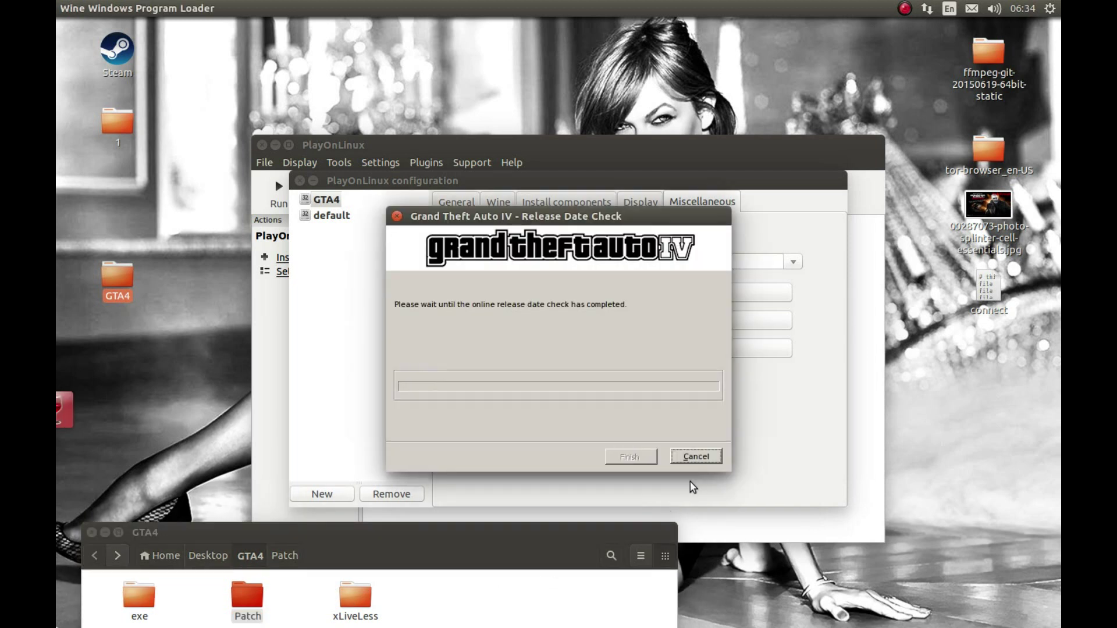
click(695, 457)
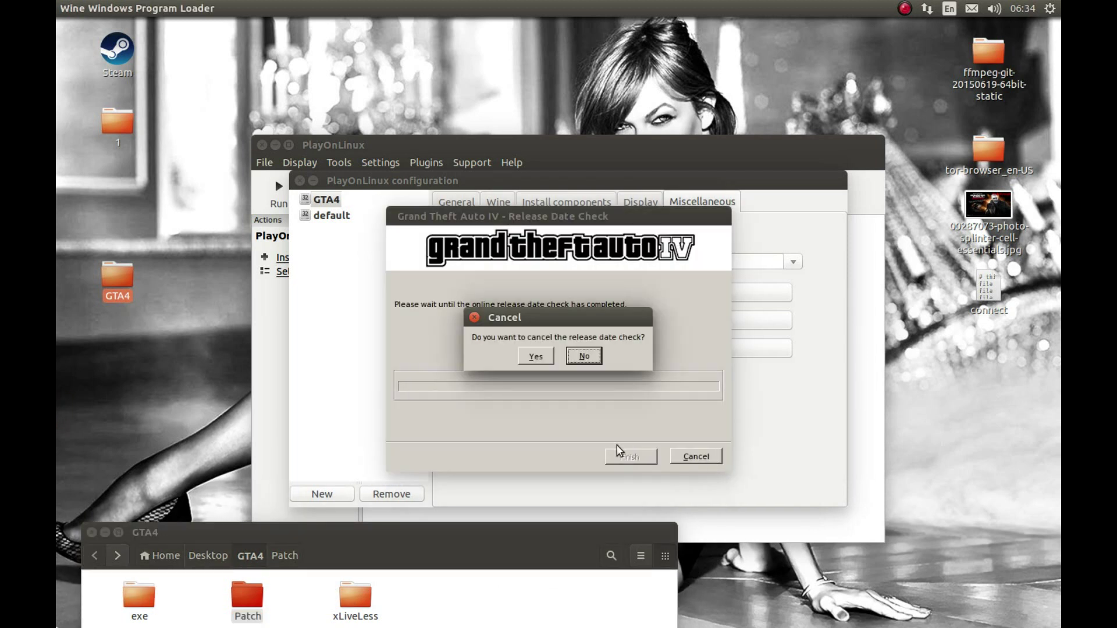
Confirm cancelling the release date check, view xlive.dll in xLiveLess, and return to GTA4.
click(536, 356)
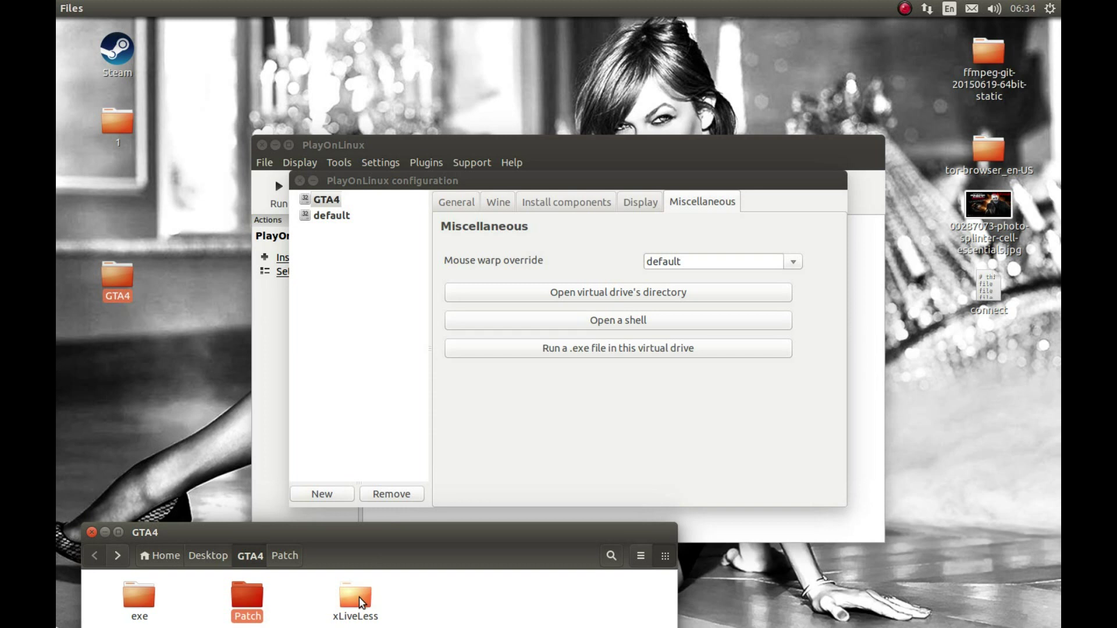
double_click(358, 596)
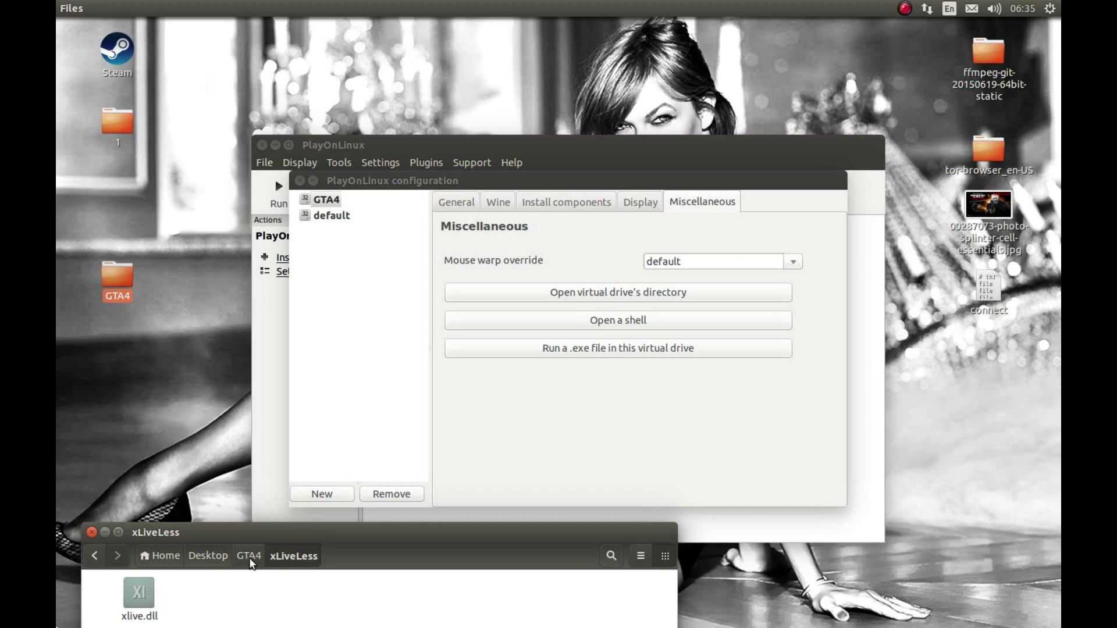
click(249, 557)
click(142, 599)
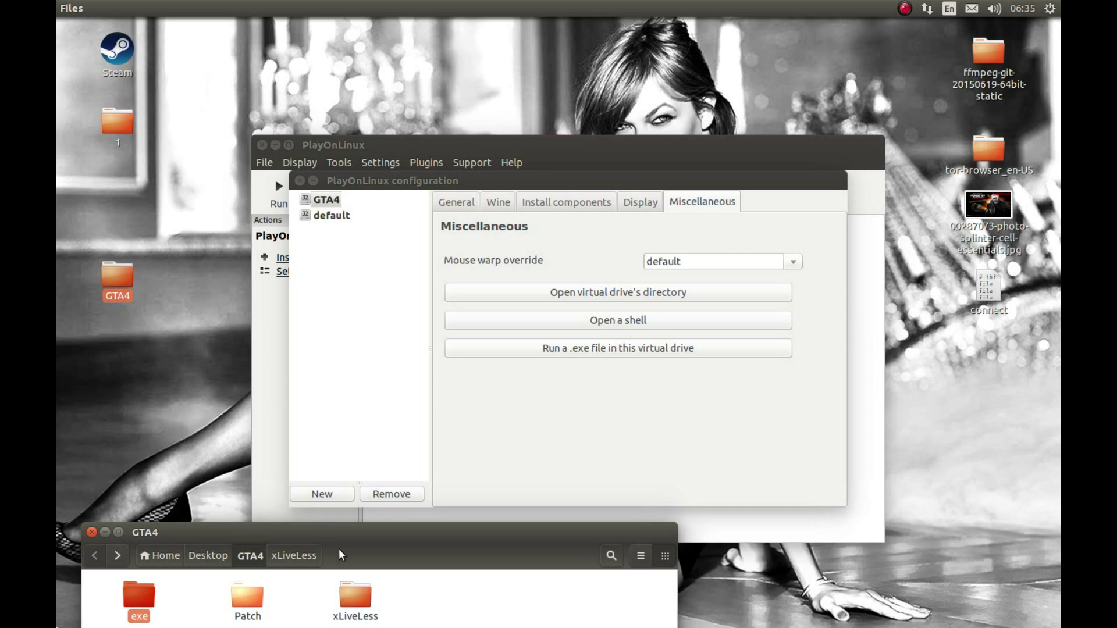
Open the GTA4 drive's directory and browse to drive_c/Program Files/Rockstar Games/Grand Theft Auto IV.
click(589, 414)
click(605, 297)
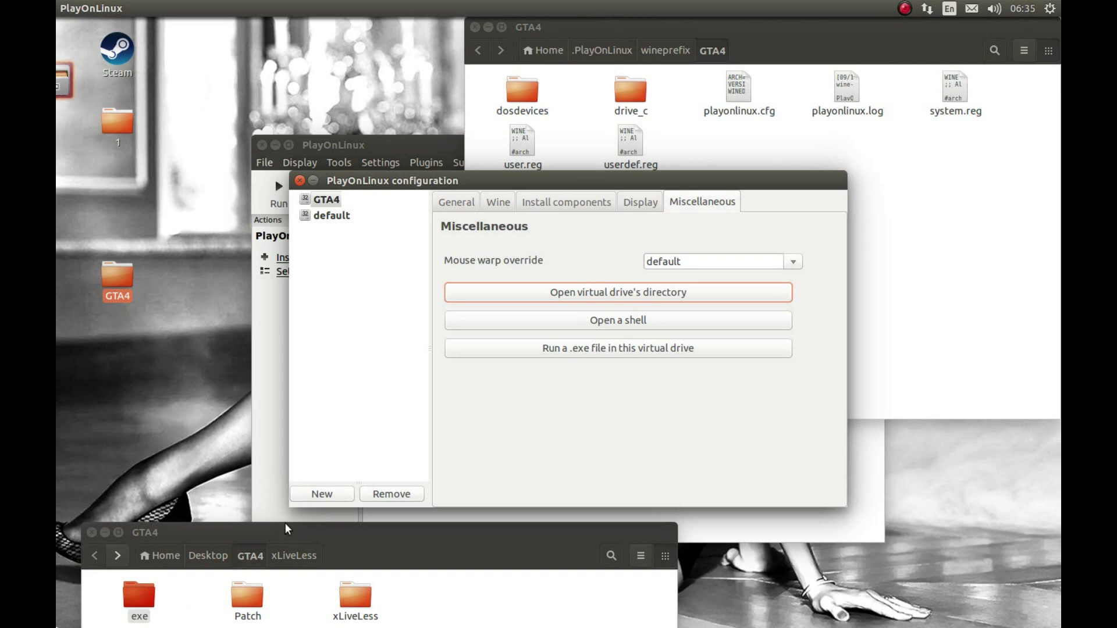
drag(586, 29, 427, 56)
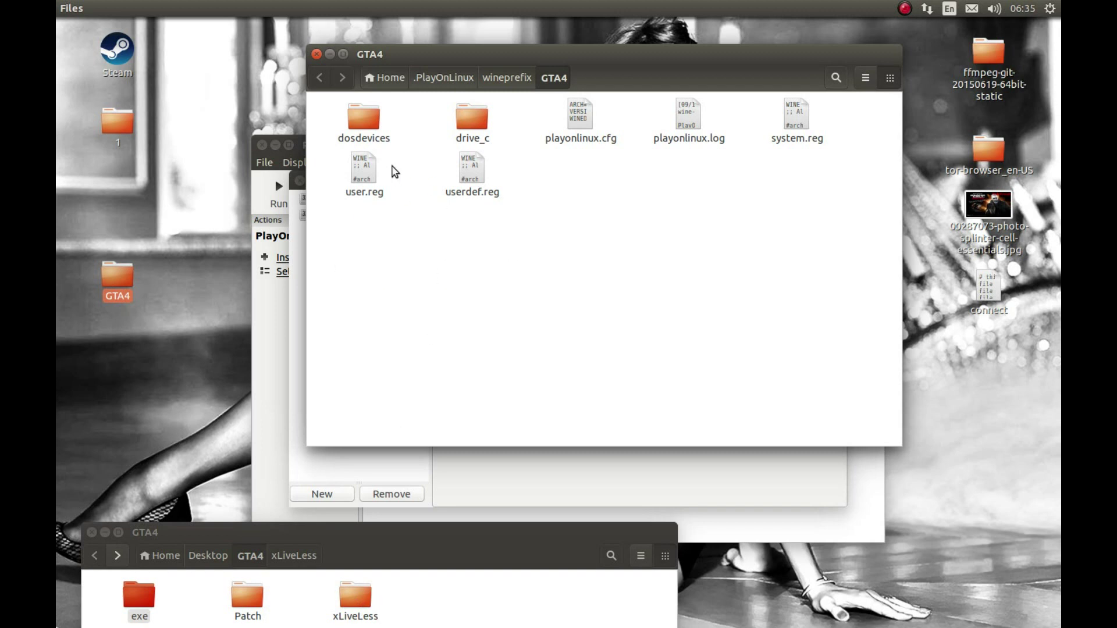
double_click(486, 116)
key(Right)
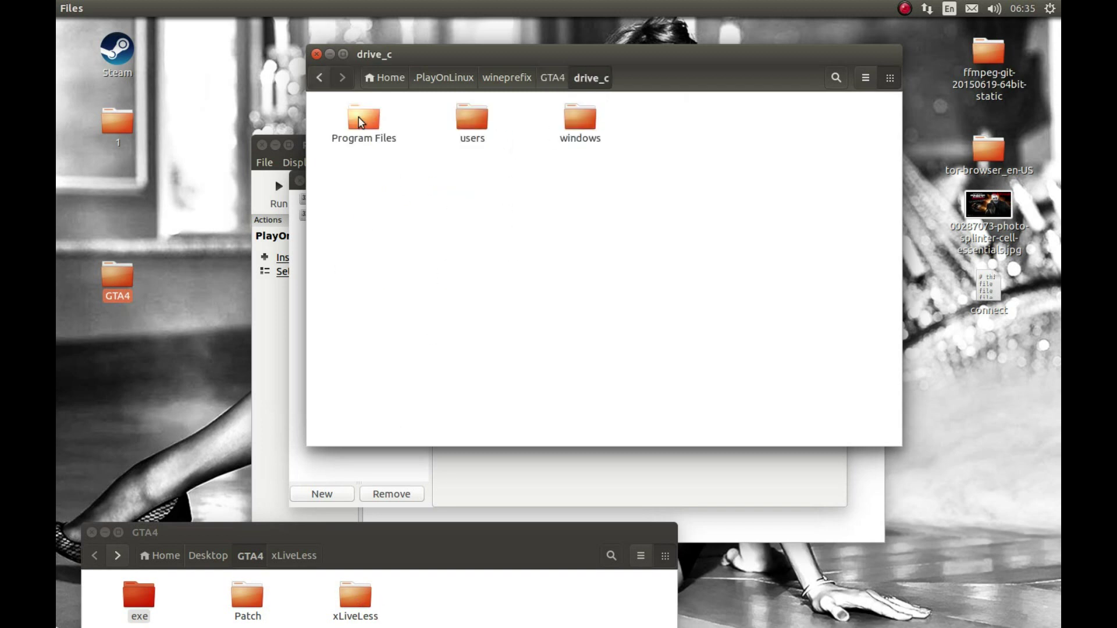
double_click(367, 120)
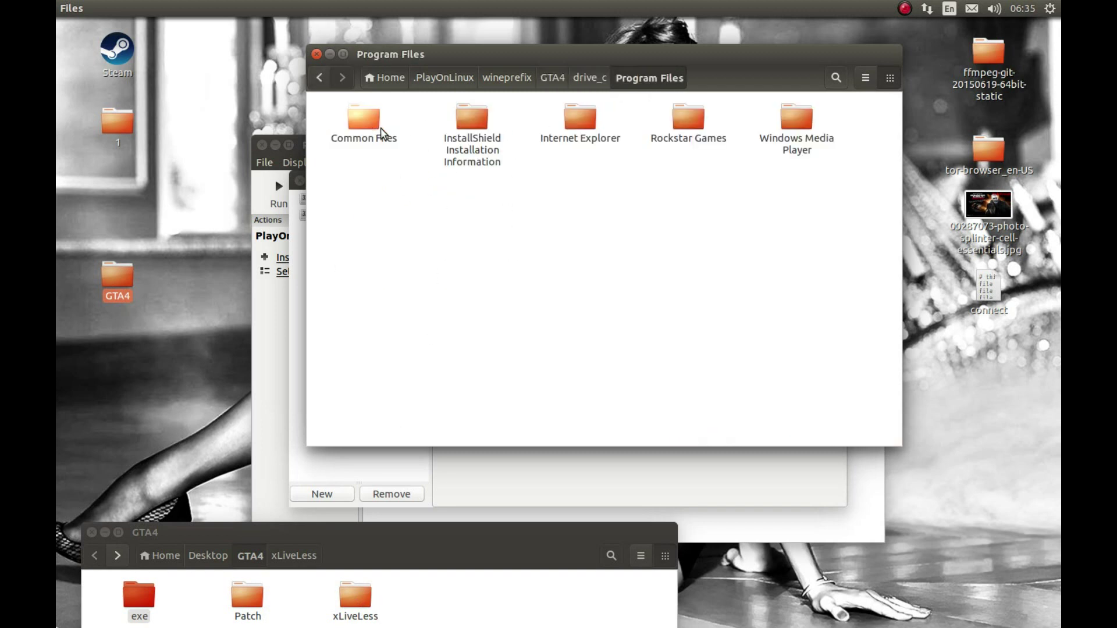
double_click(690, 120)
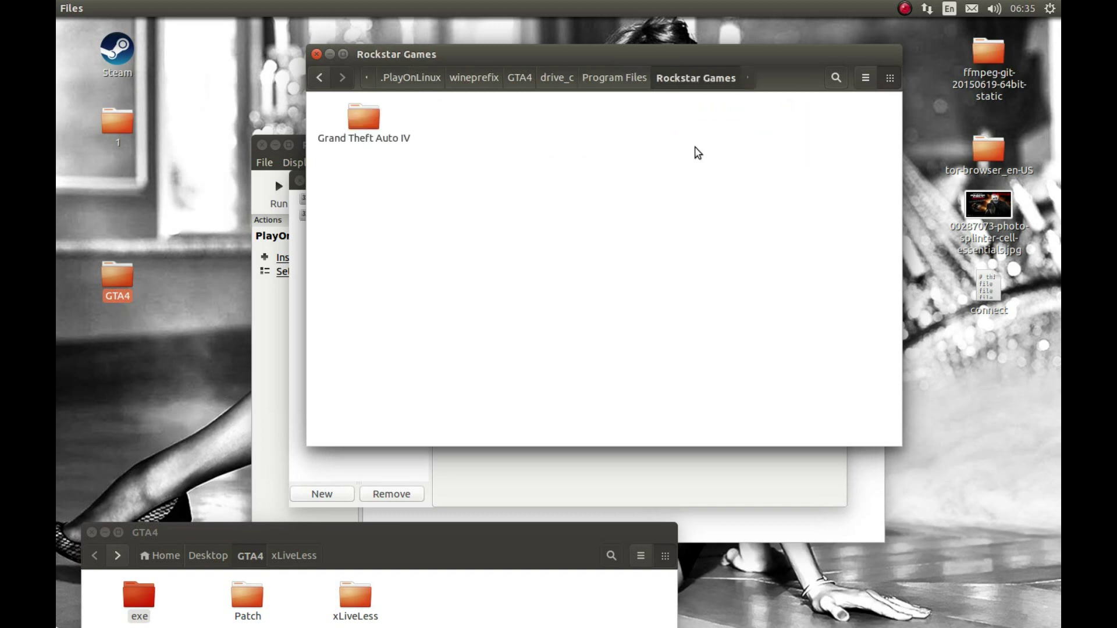
double_click(364, 120)
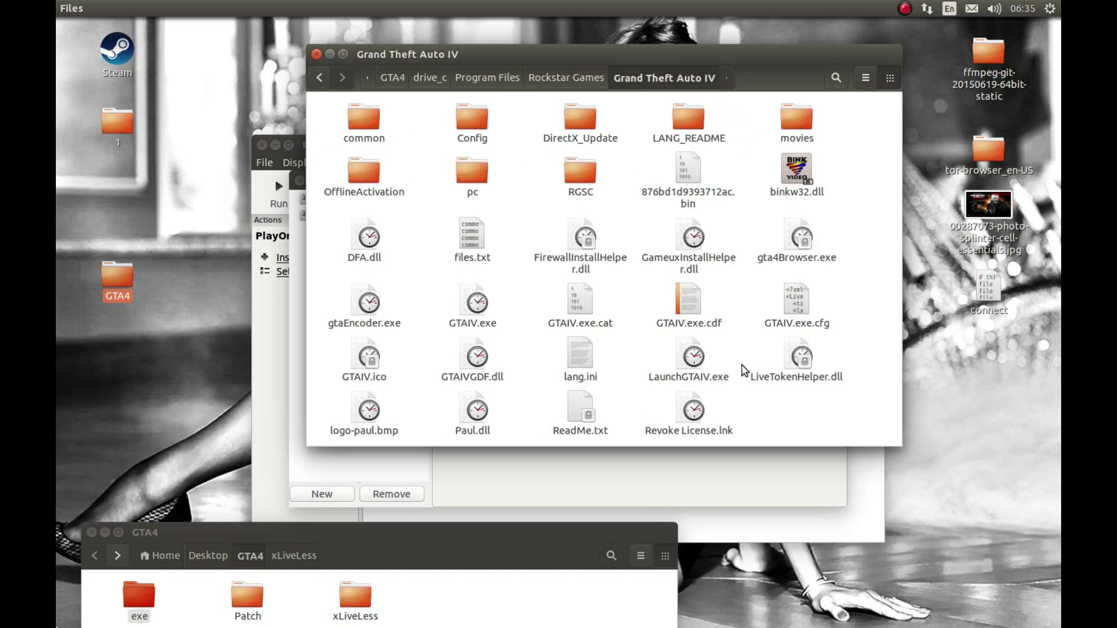
Copy xlive.dll from xLiveLess into the Grand Theft Auto IV game folder.
double_click(348, 592)
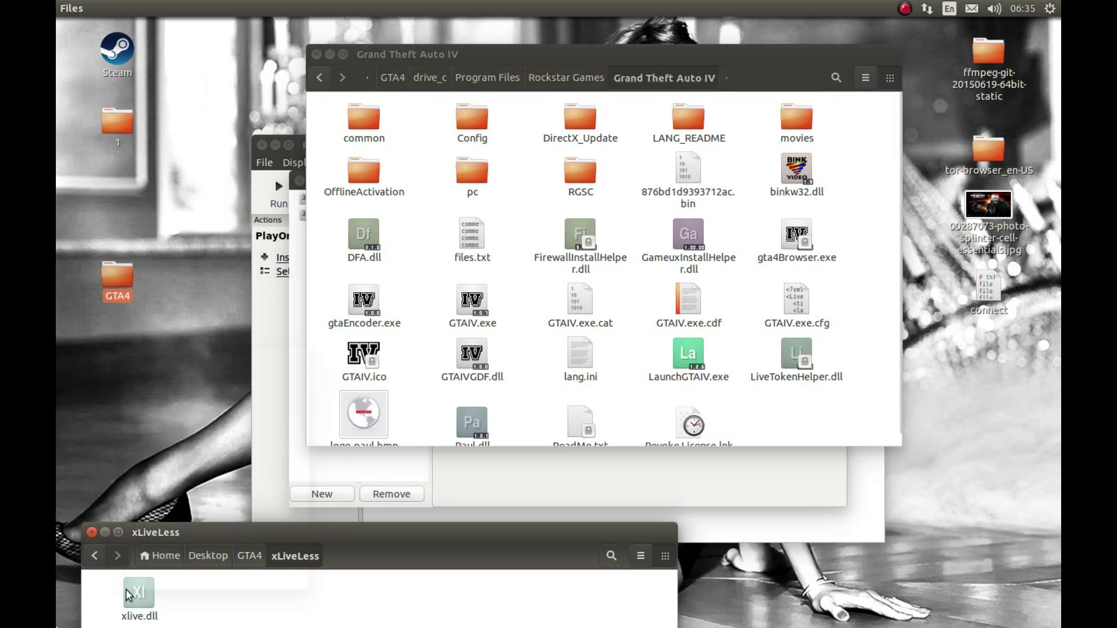
right_click(128, 590)
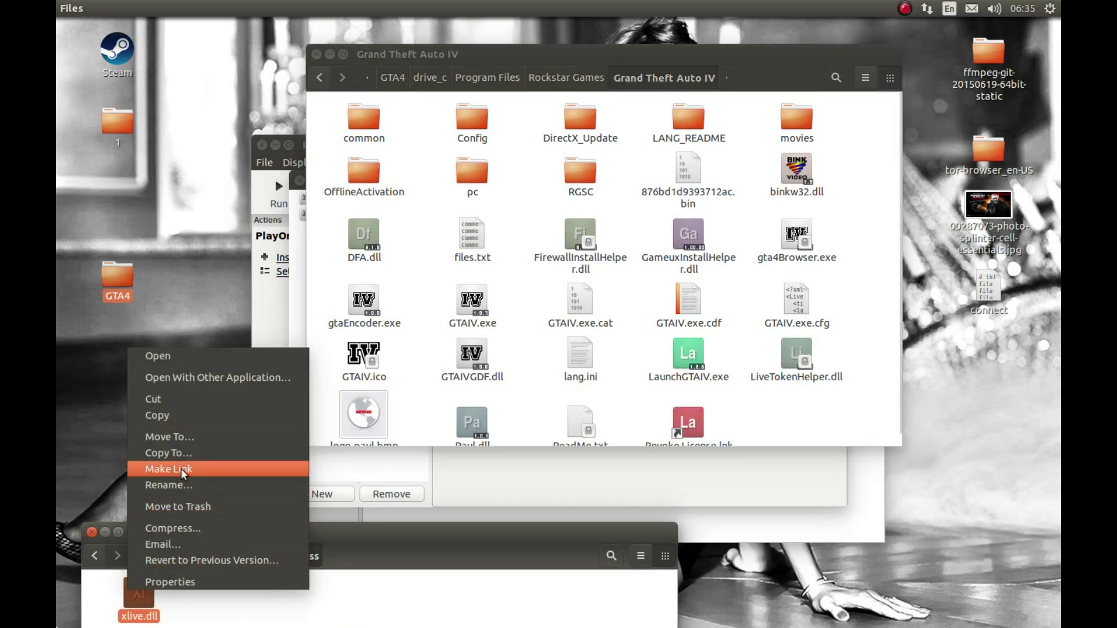
click(175, 414)
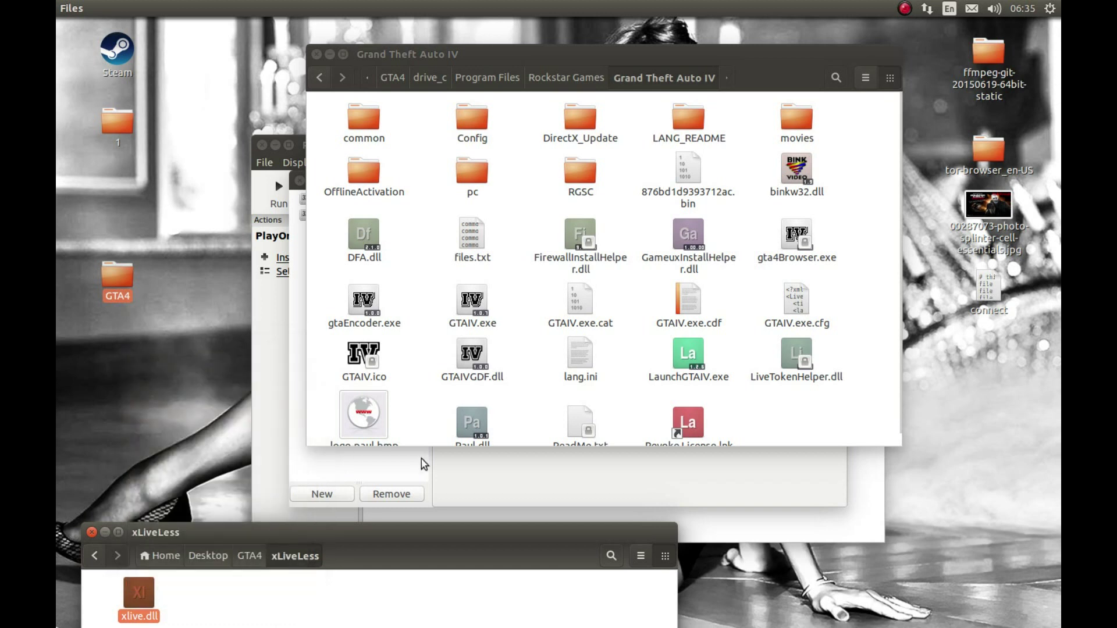
right_click(802, 410)
click(839, 478)
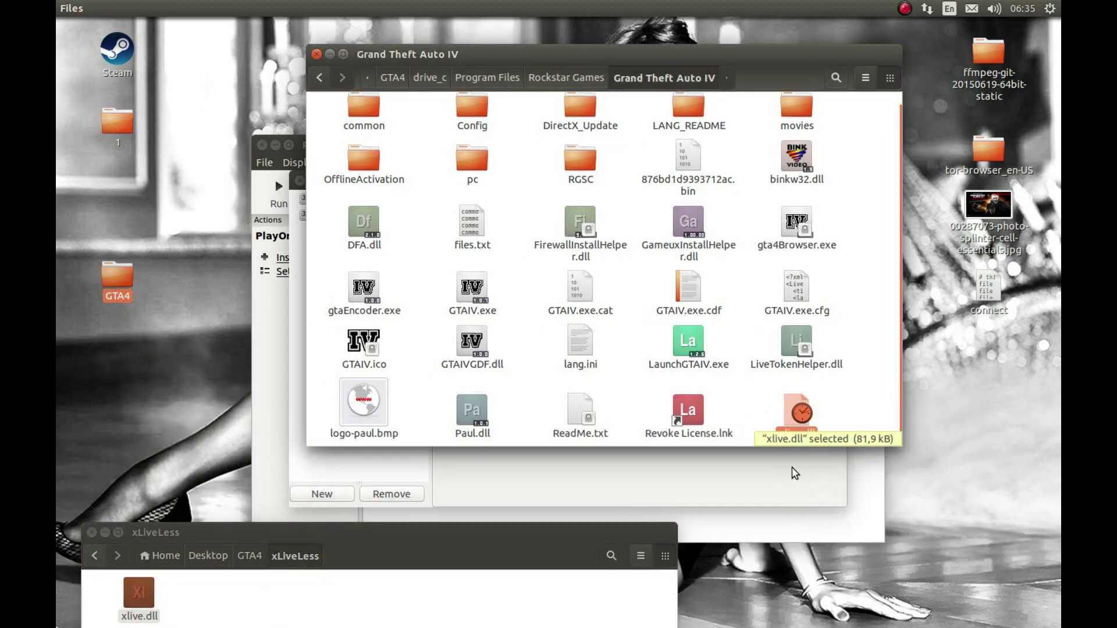
Copy 1911.dll and LaunchGTAIV.exe from exe into the game folder, replacing existing files.
click(250, 555)
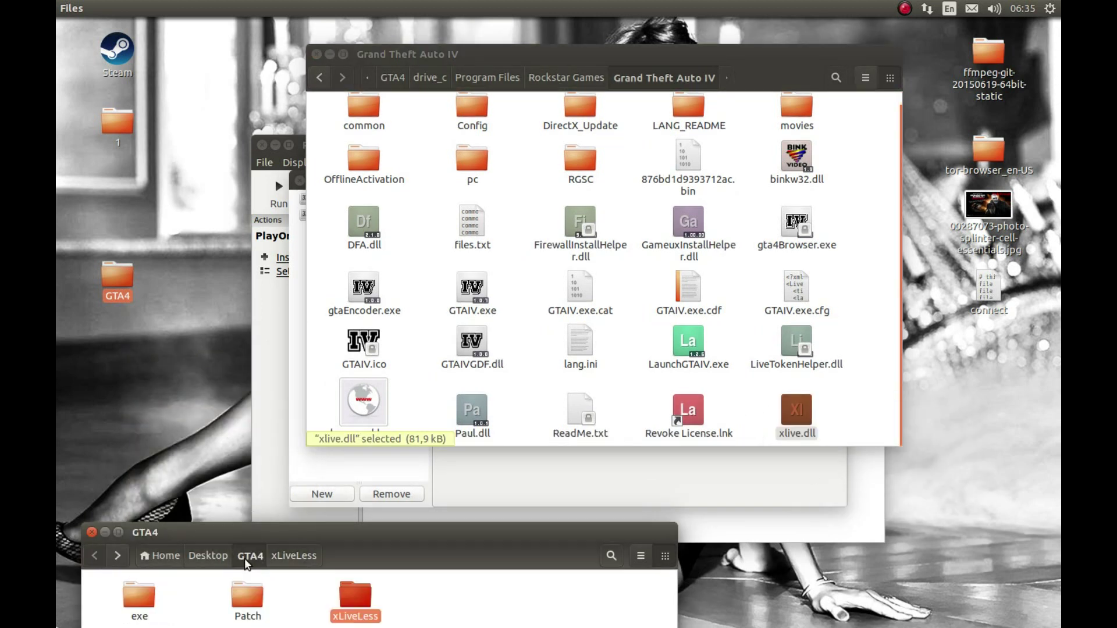
double_click(145, 595)
drag(341, 625, 139, 591)
click(361, 614)
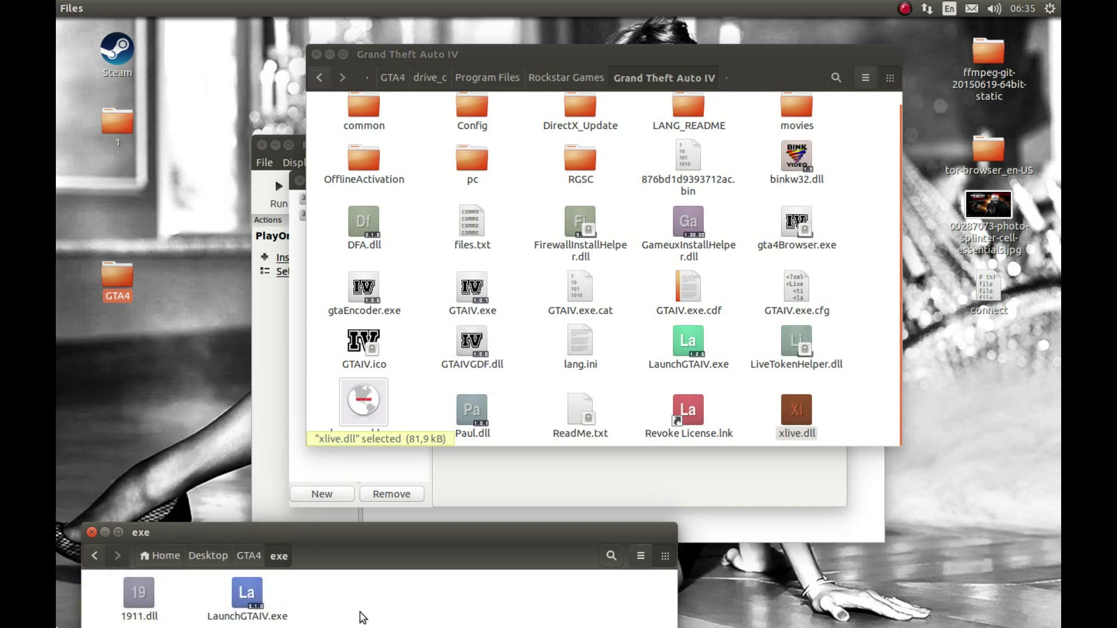
drag(361, 613, 134, 596)
right_click(236, 591)
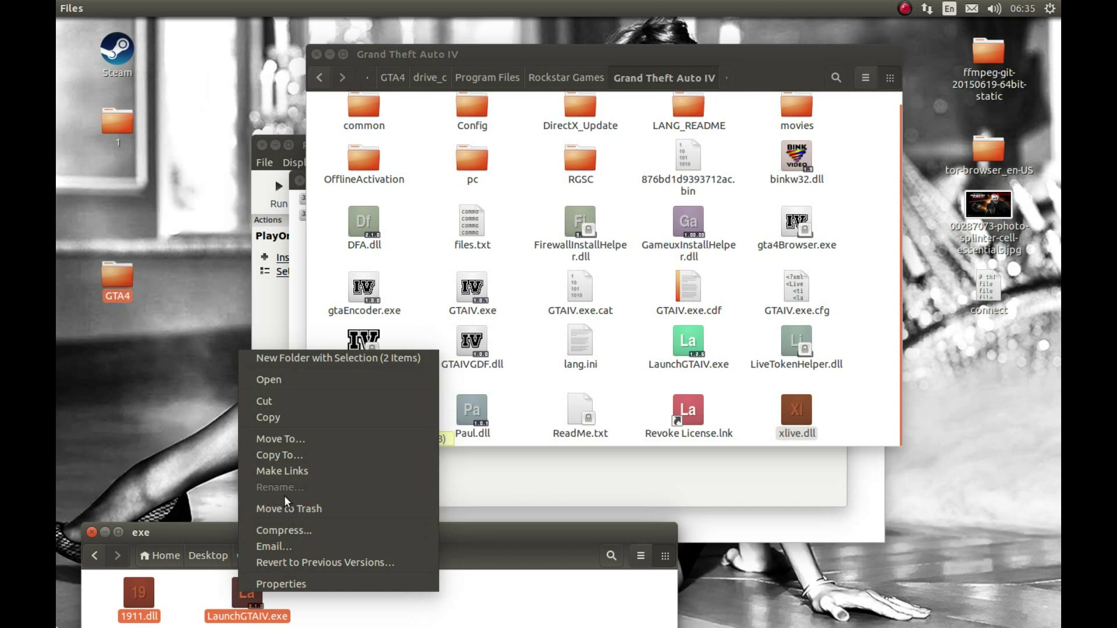
click(280, 420)
right_click(846, 395)
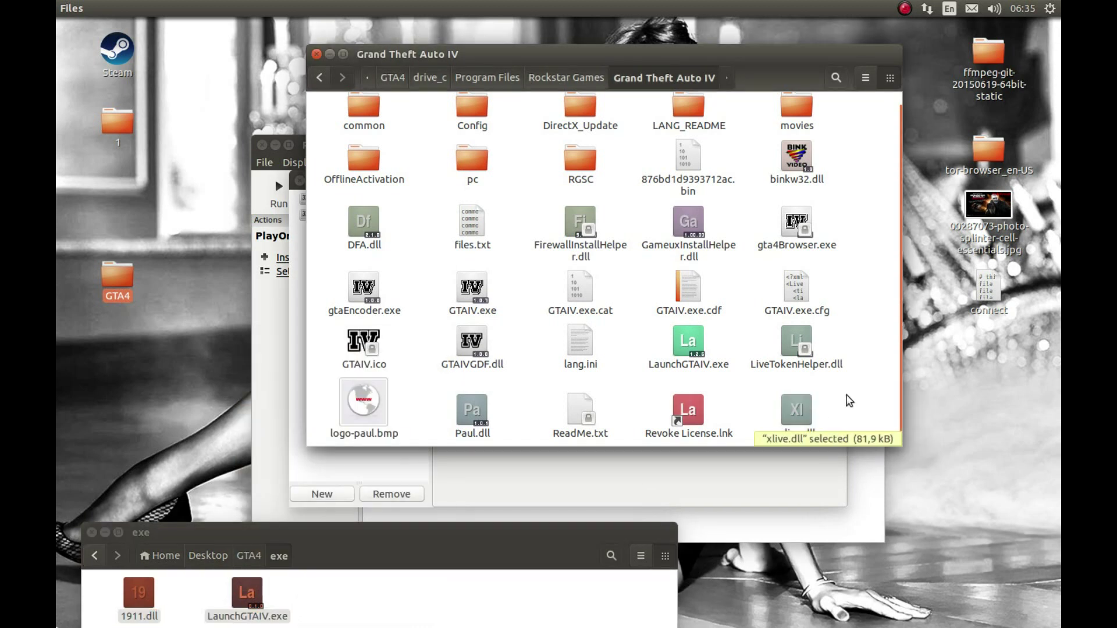
click(881, 462)
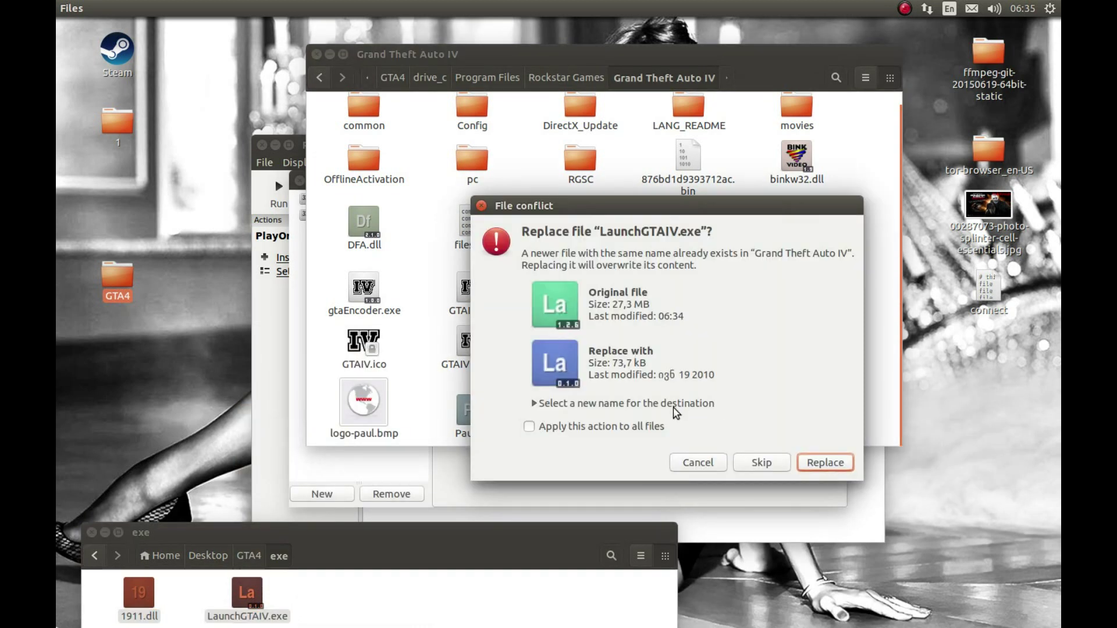
click(605, 427)
click(825, 463)
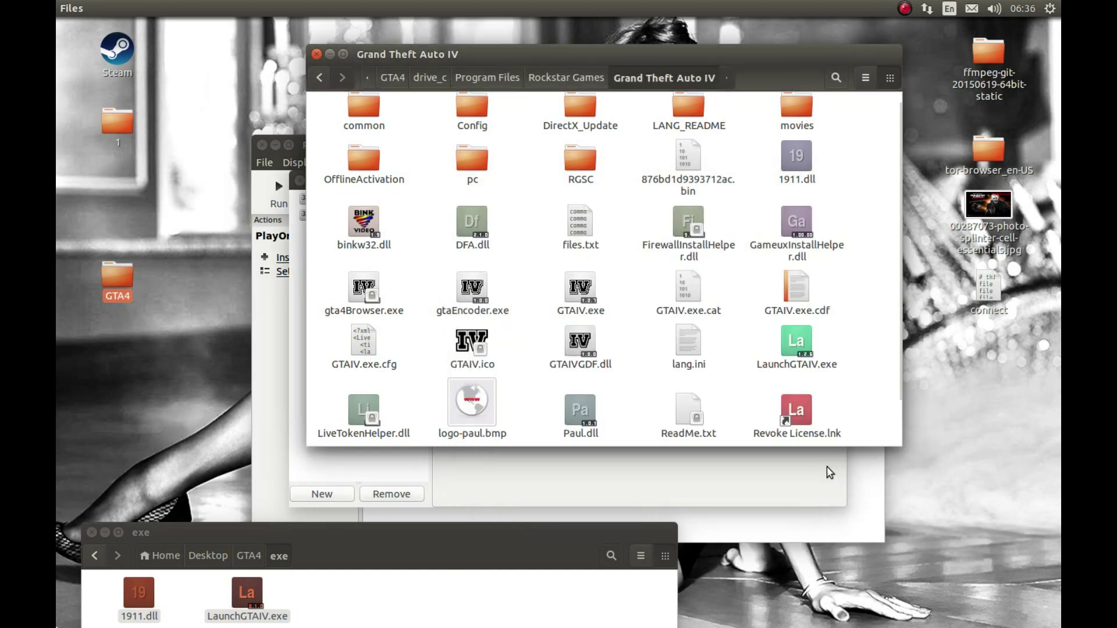
Close both Files windows and show the GTA4 drive's General settings.
click(92, 530)
click(316, 55)
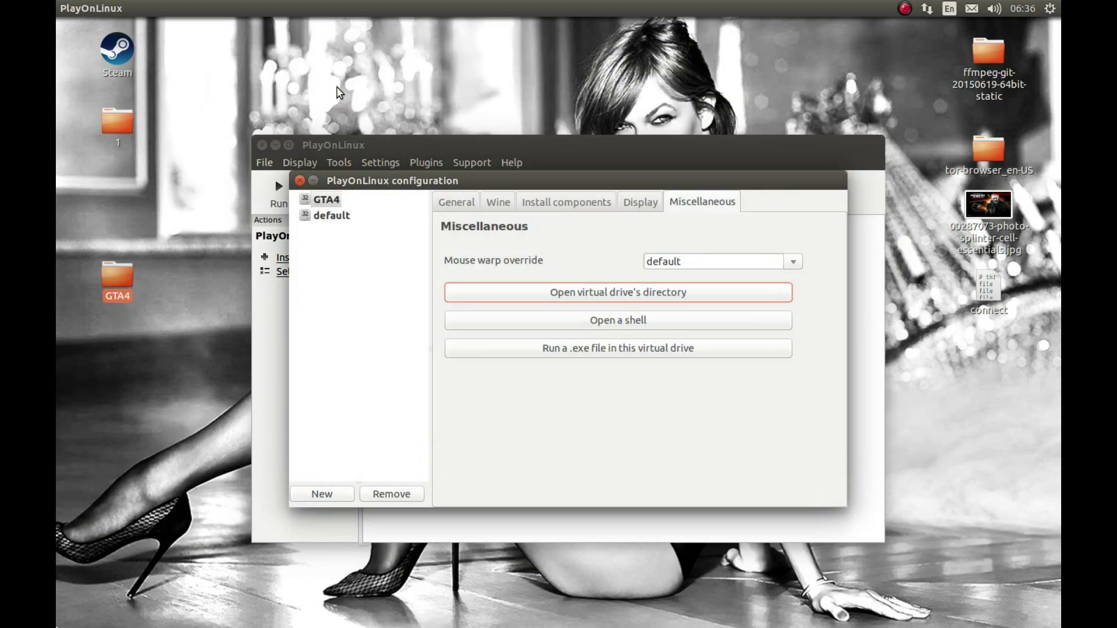
click(320, 202)
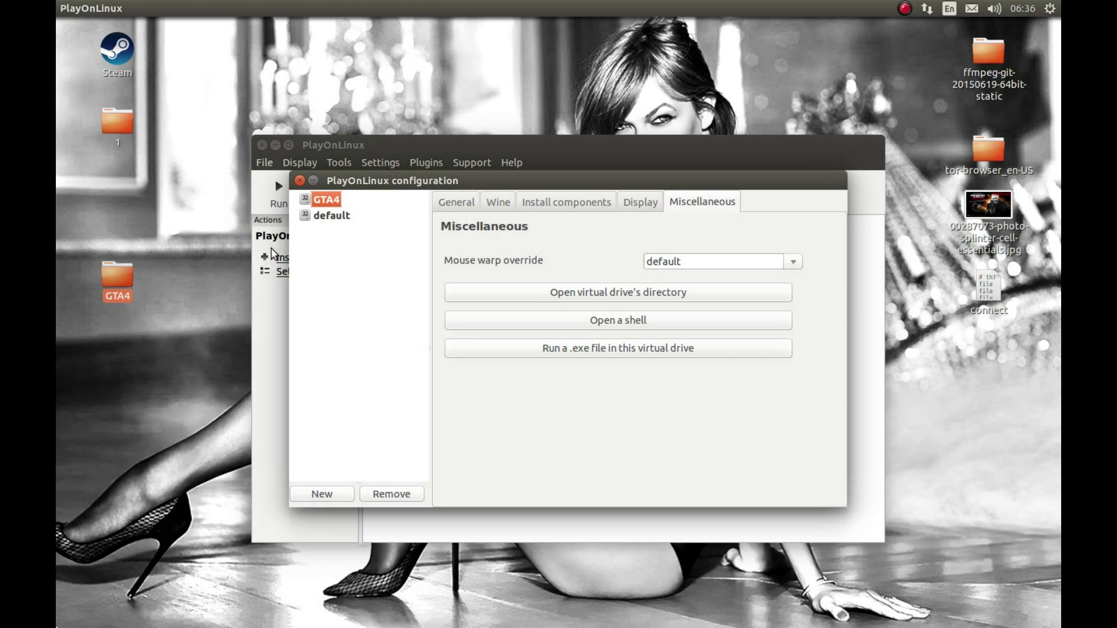
click(461, 204)
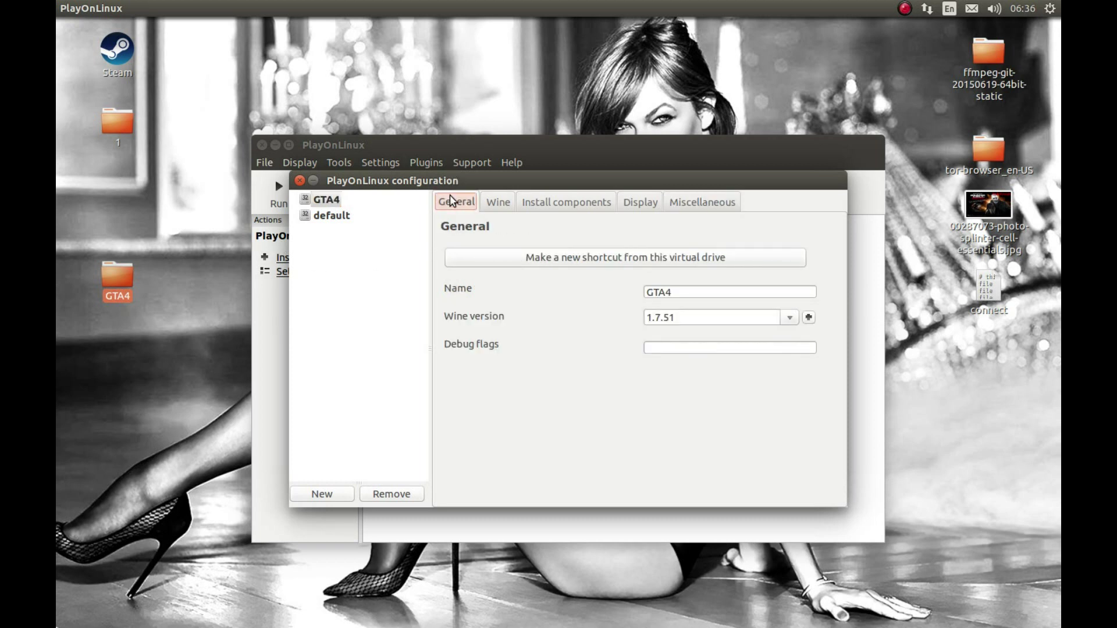
click(325, 202)
click(443, 205)
Create a shortcut named LaunchGTAIV pointing to LaunchGTAIV.exe, declining further shortcuts.
click(621, 262)
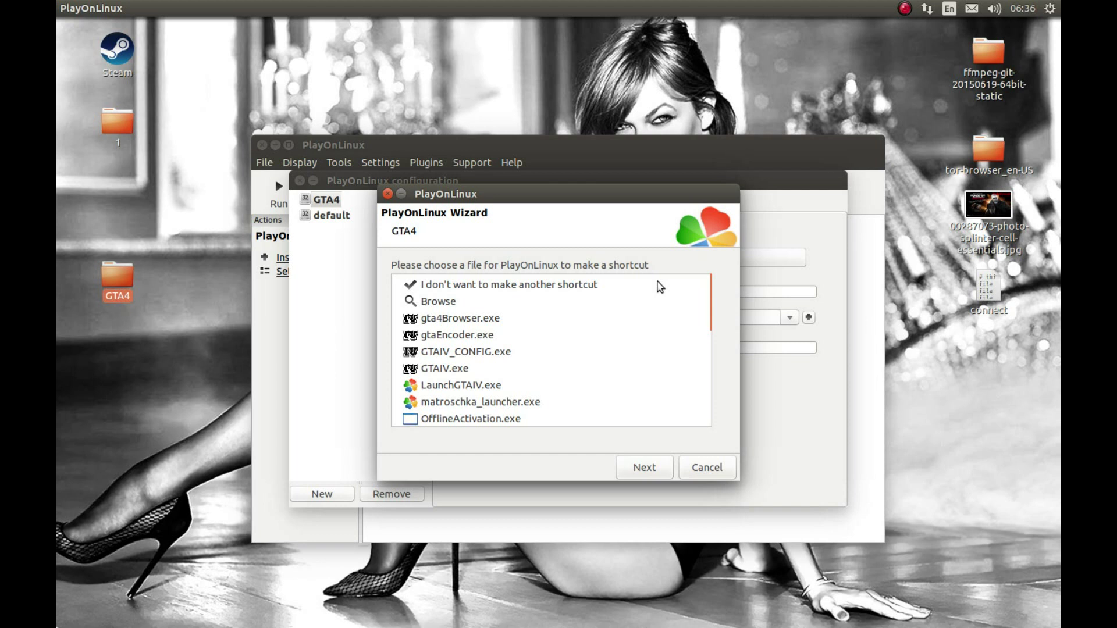
click(450, 388)
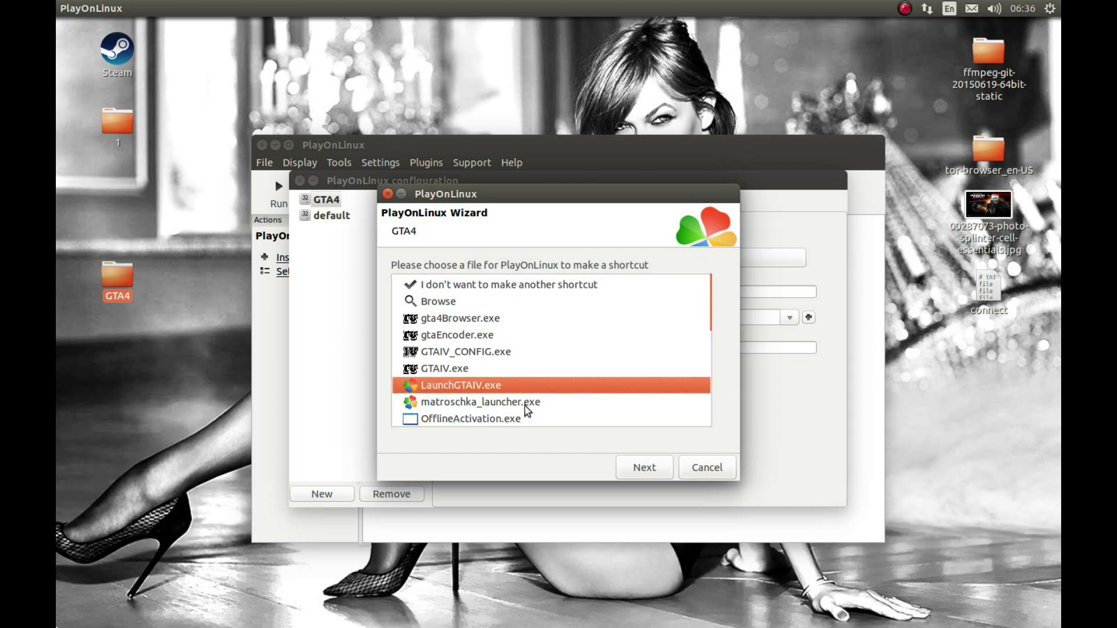
click(647, 471)
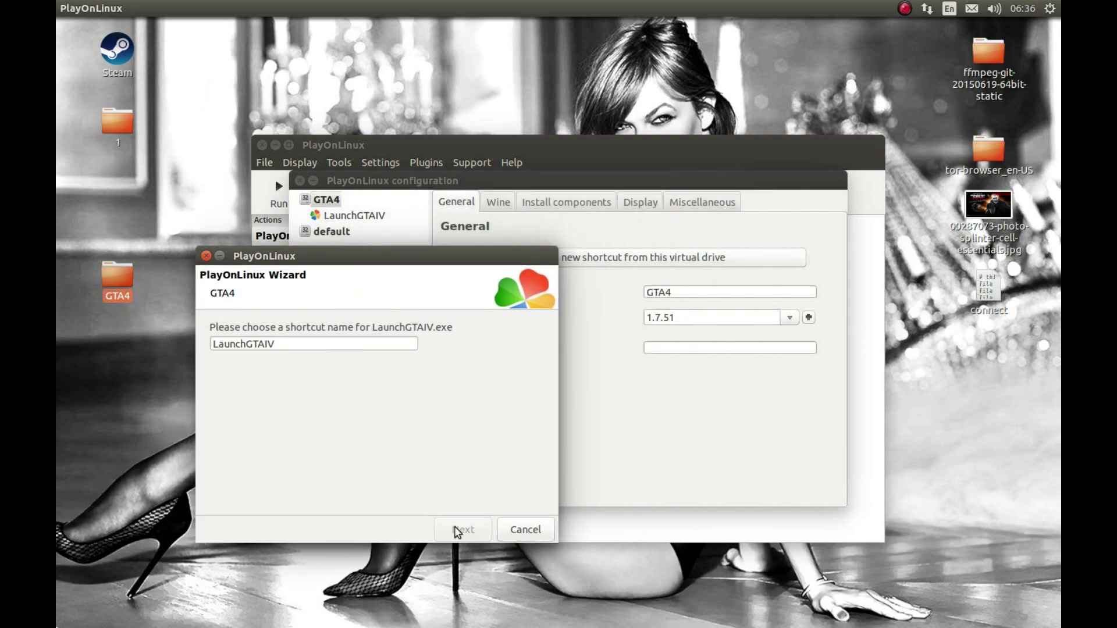
click(457, 529)
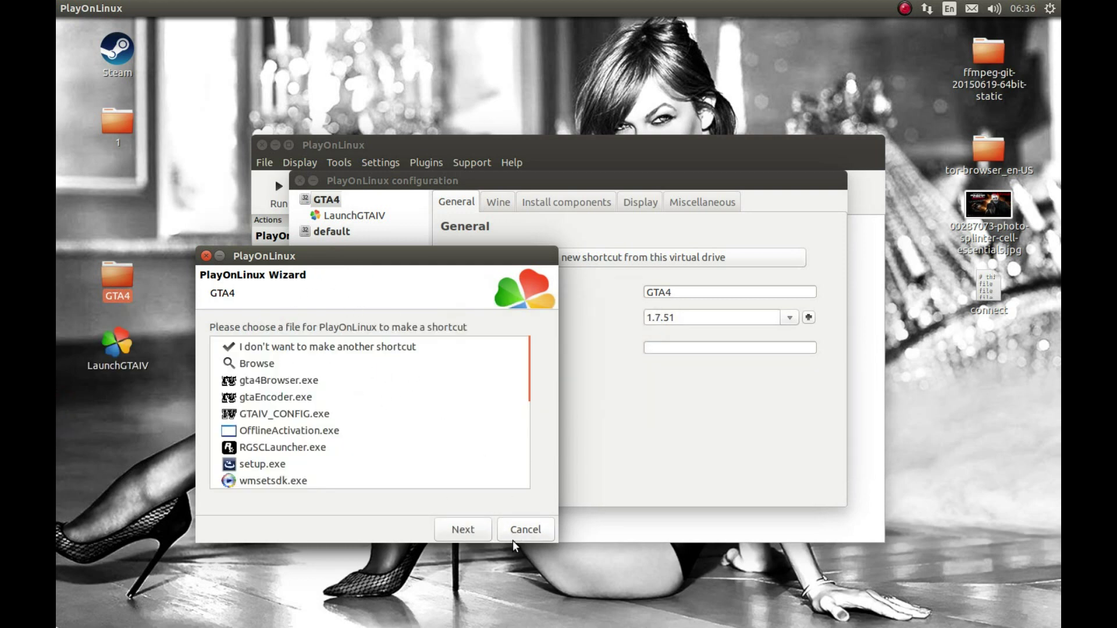
click(524, 530)
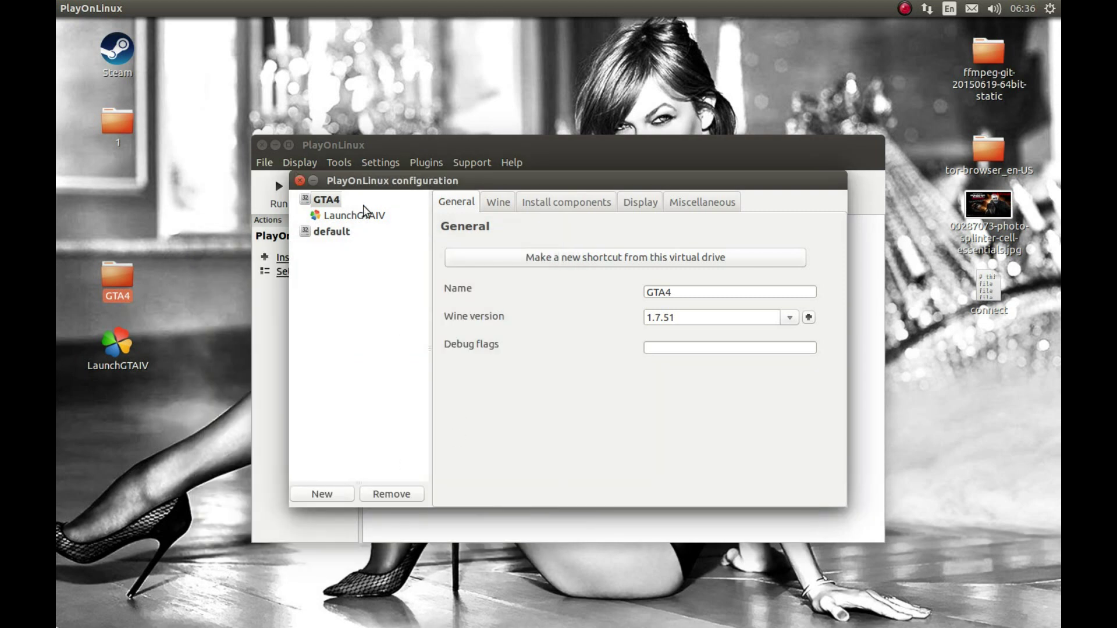
Open Wine configuration for the GTA4 drive and enable 'Emulate a virtual desktop' under Graphics.
click(492, 201)
click(498, 279)
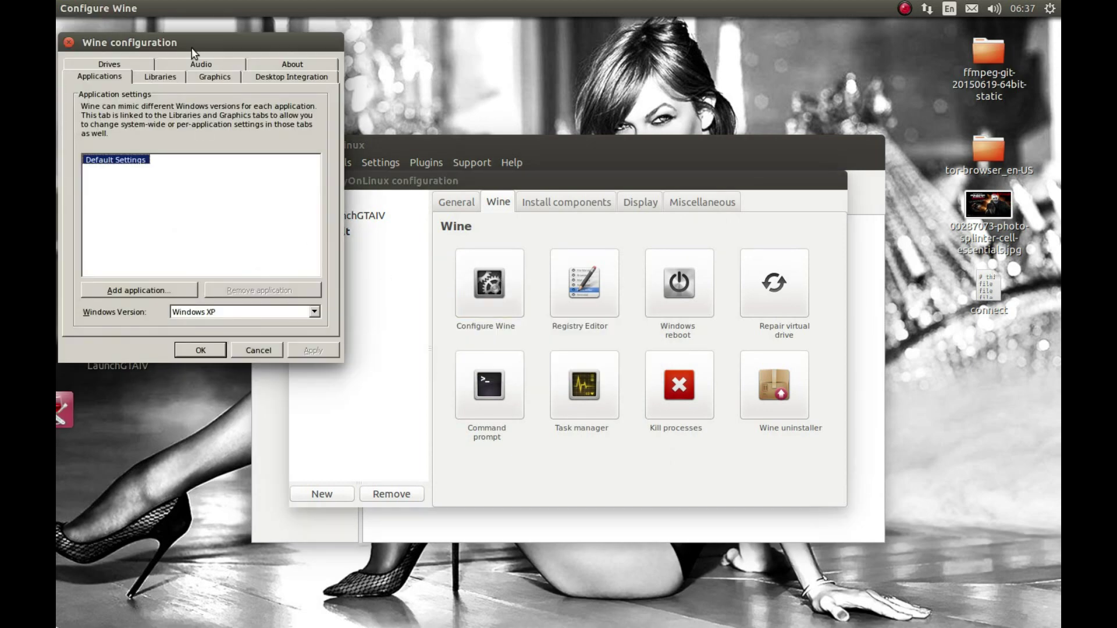
click(235, 112)
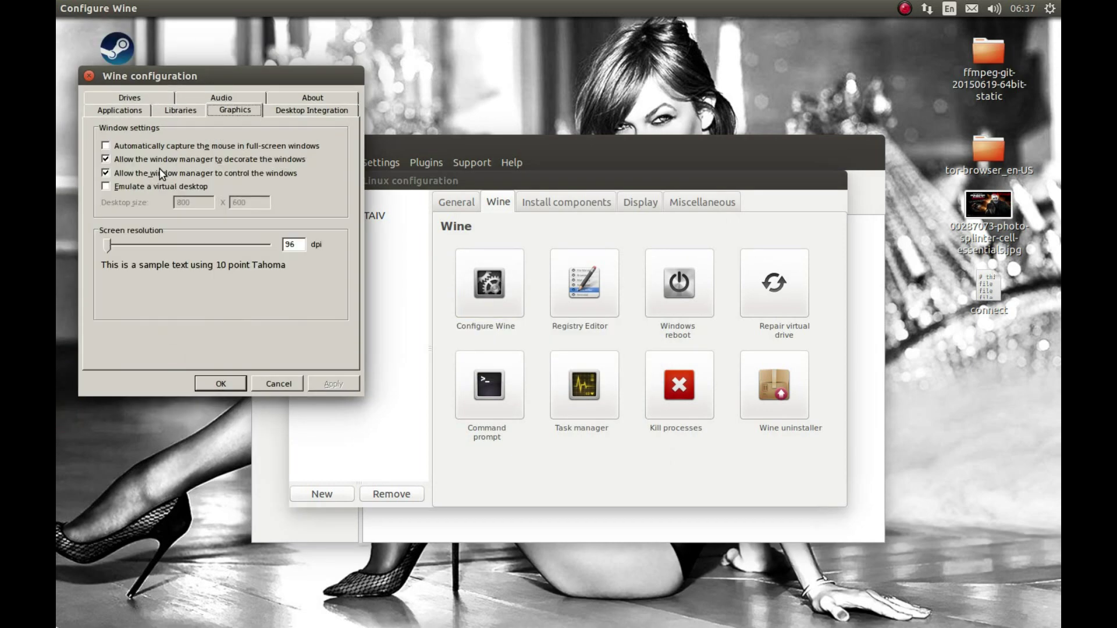
click(119, 189)
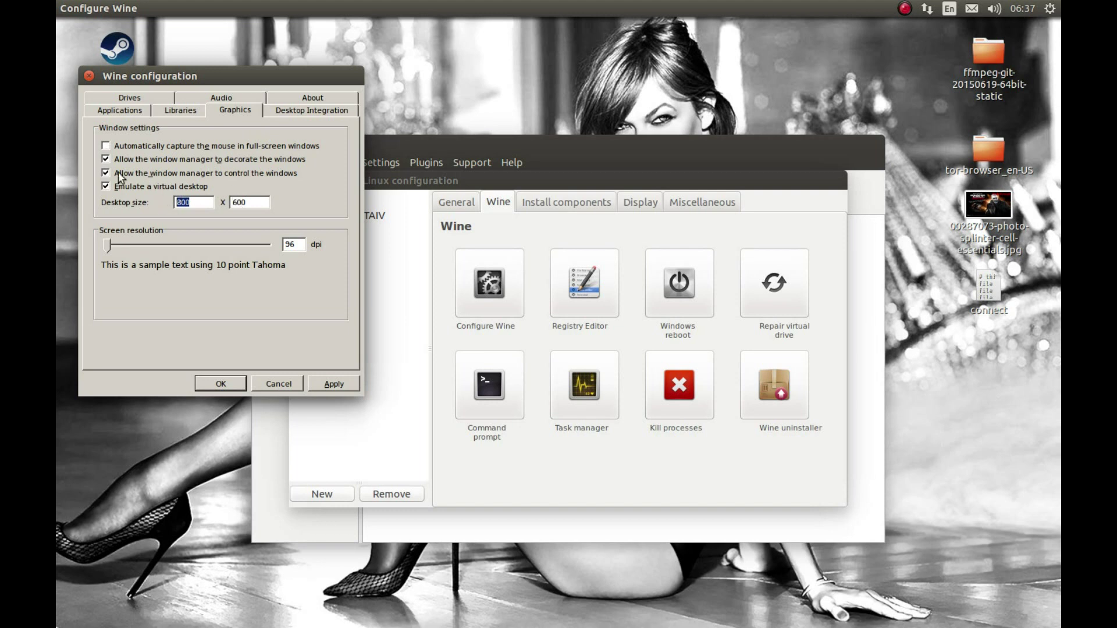
click(130, 187)
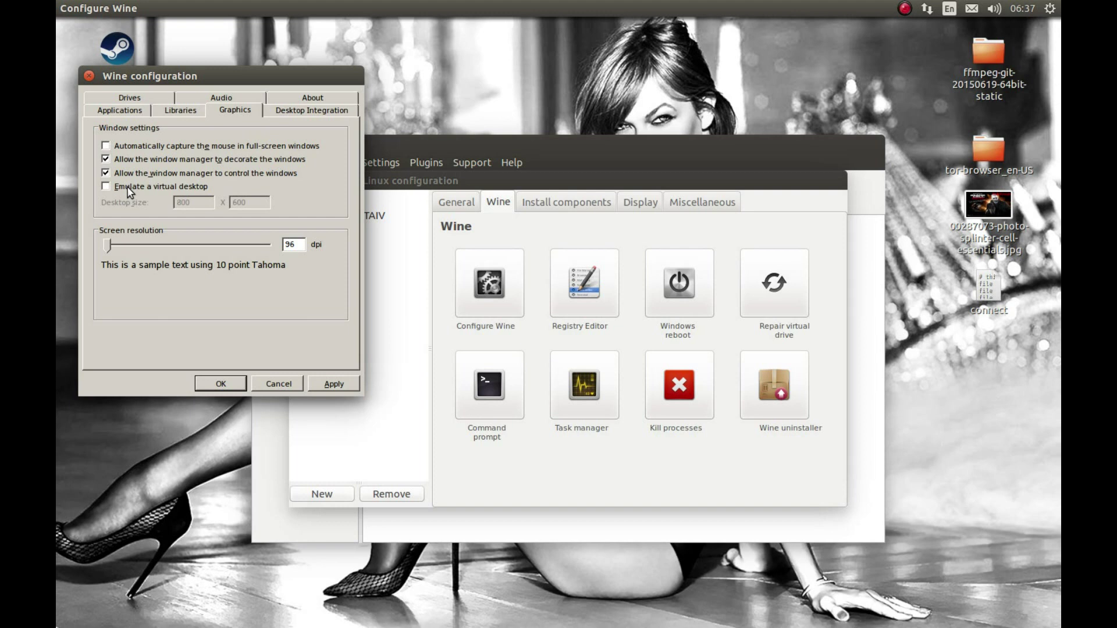
click(129, 187)
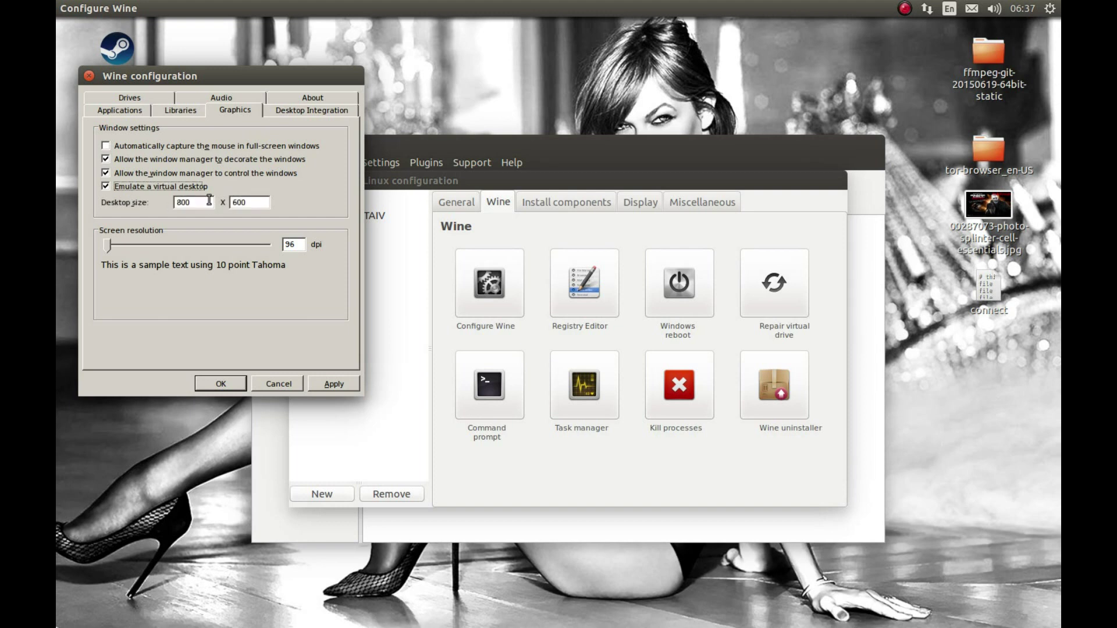
Set the virtual desktop to 1280 x 720, enable full-screen mouse capture, and save with OK.
drag(210, 201, 59, 201)
text(1280)
key(Tab)
text(720)
click(110, 145)
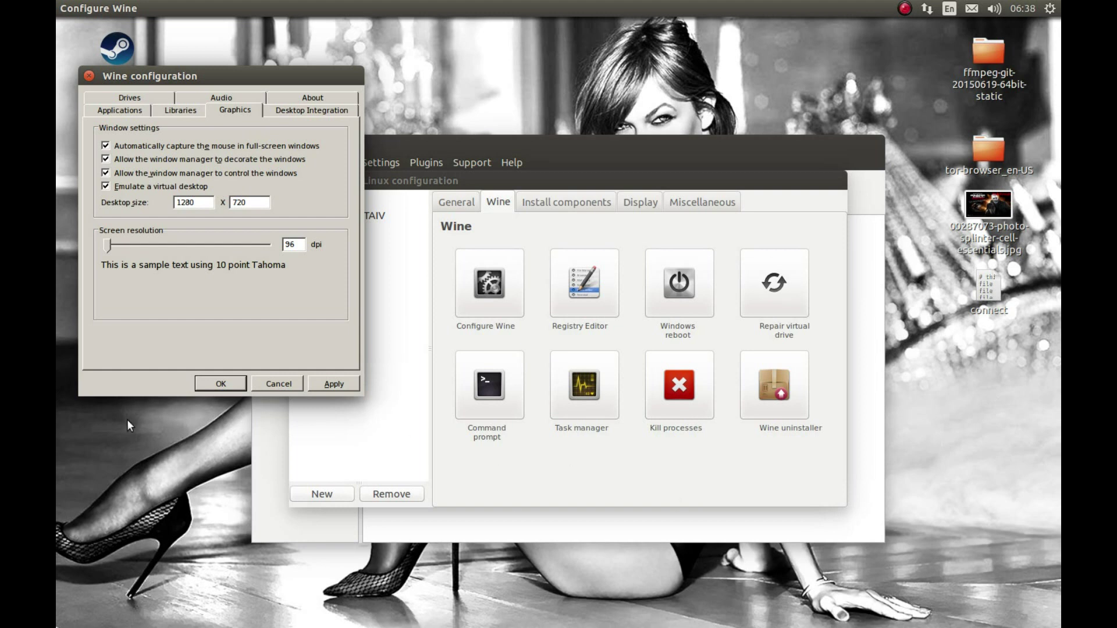
click(121, 186)
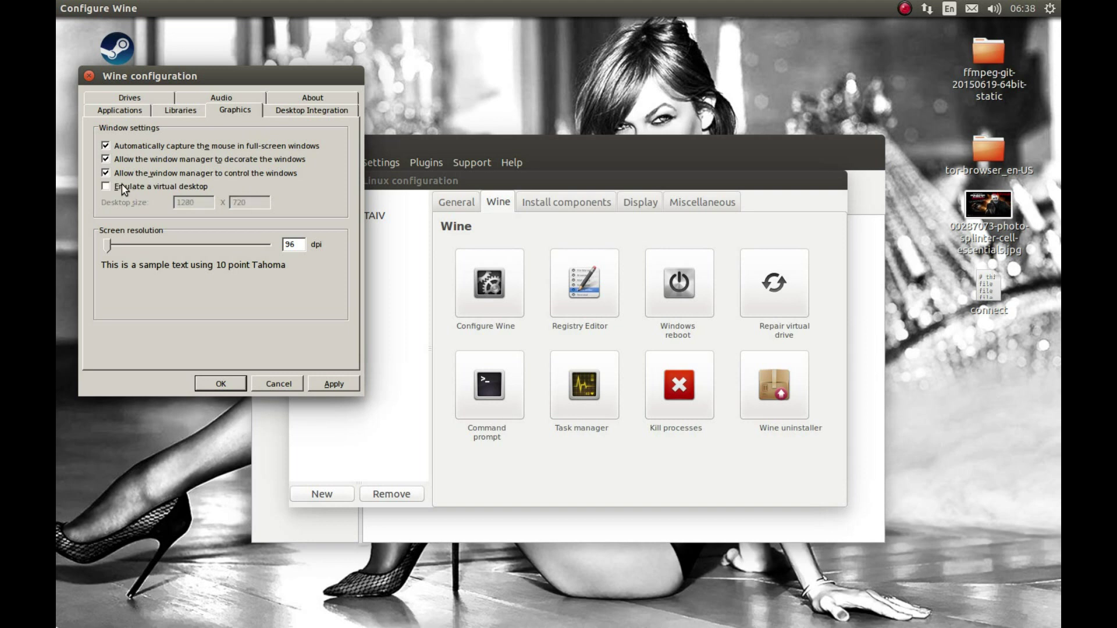
click(121, 186)
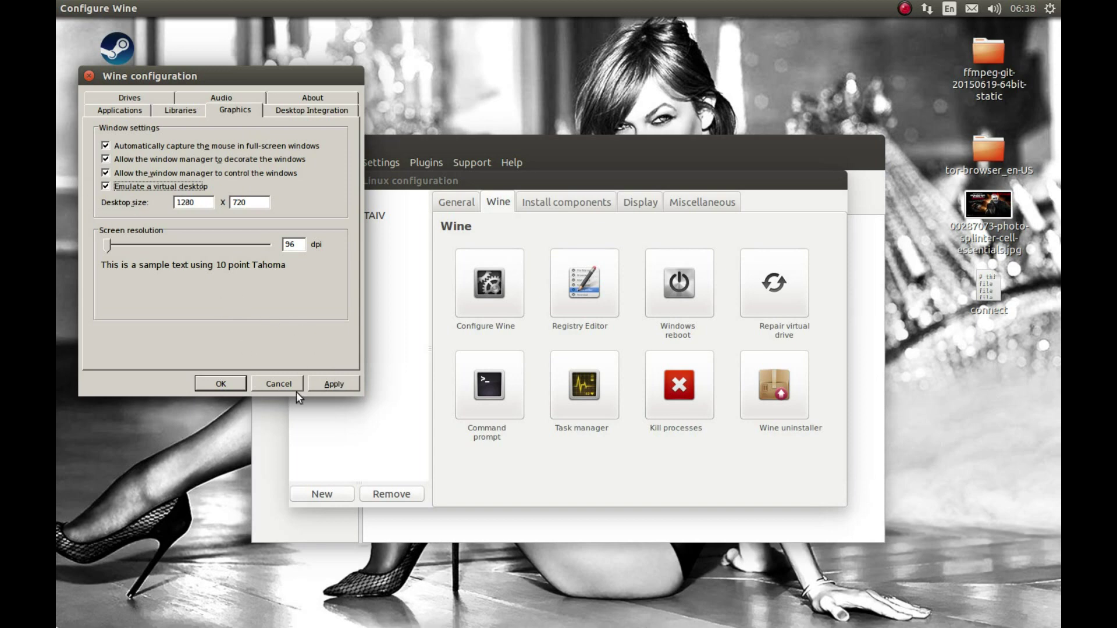
click(225, 384)
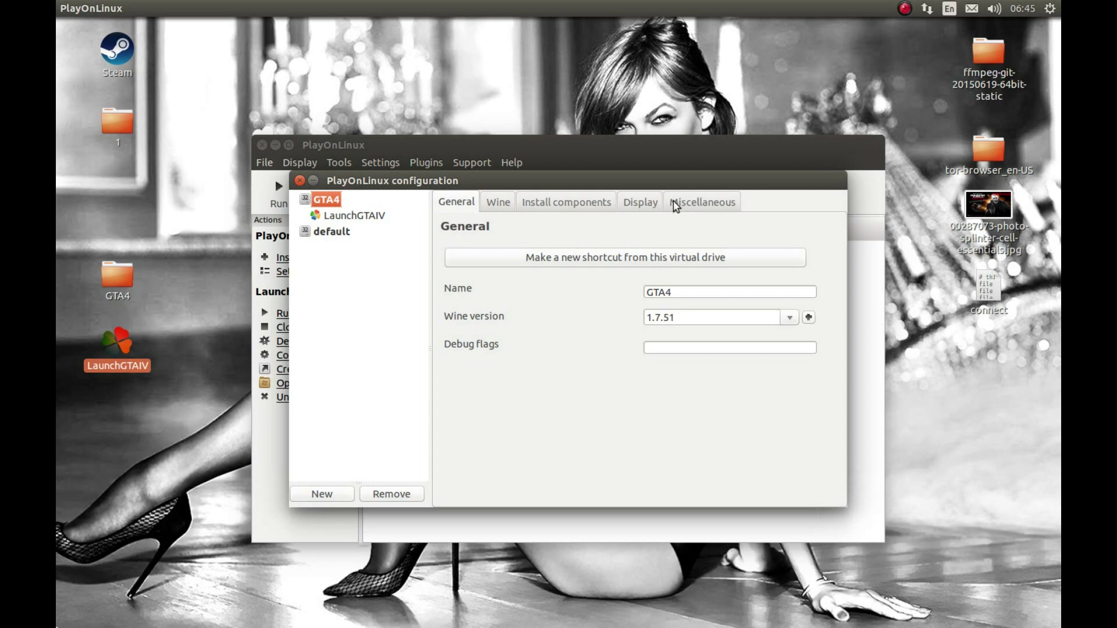
Choose 1024 for Video memory size on the GTA4 drive's Display tab.
click(650, 204)
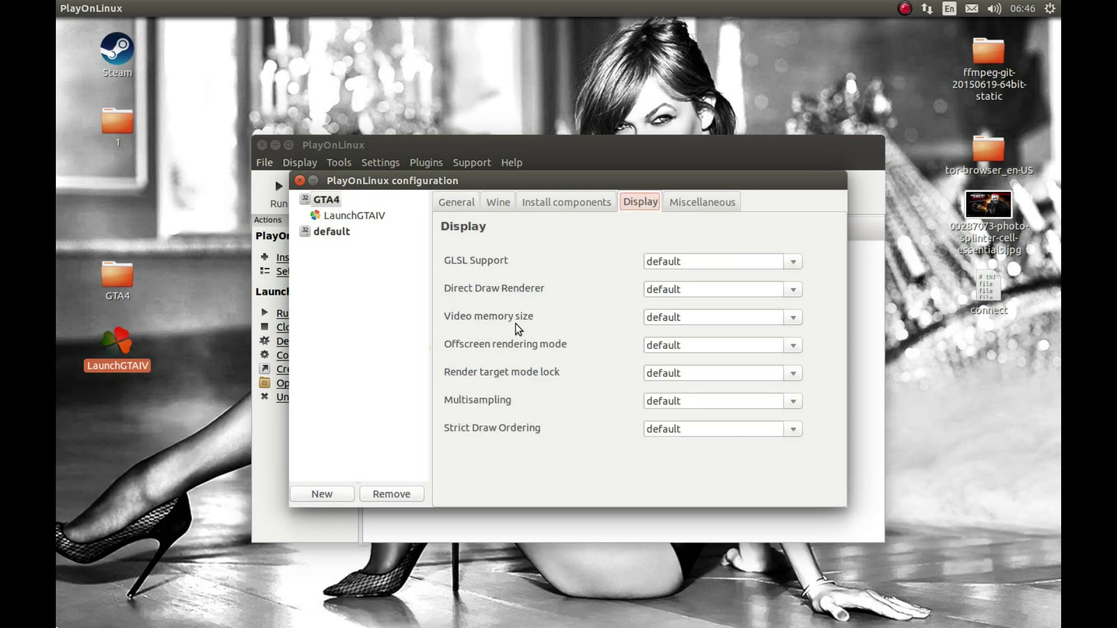
click(793, 318)
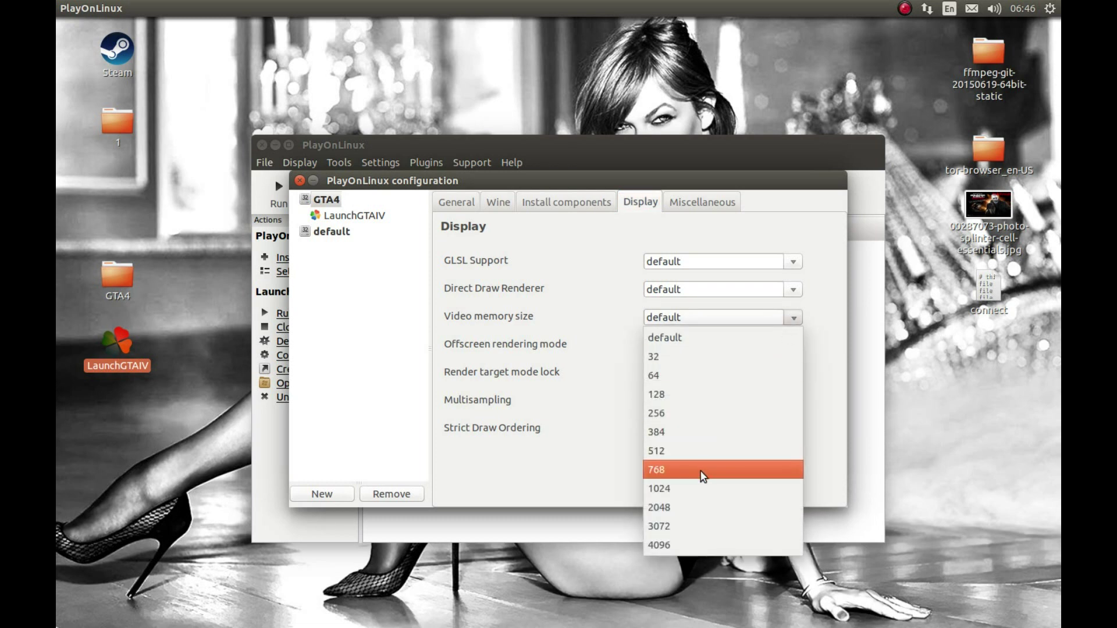
click(670, 493)
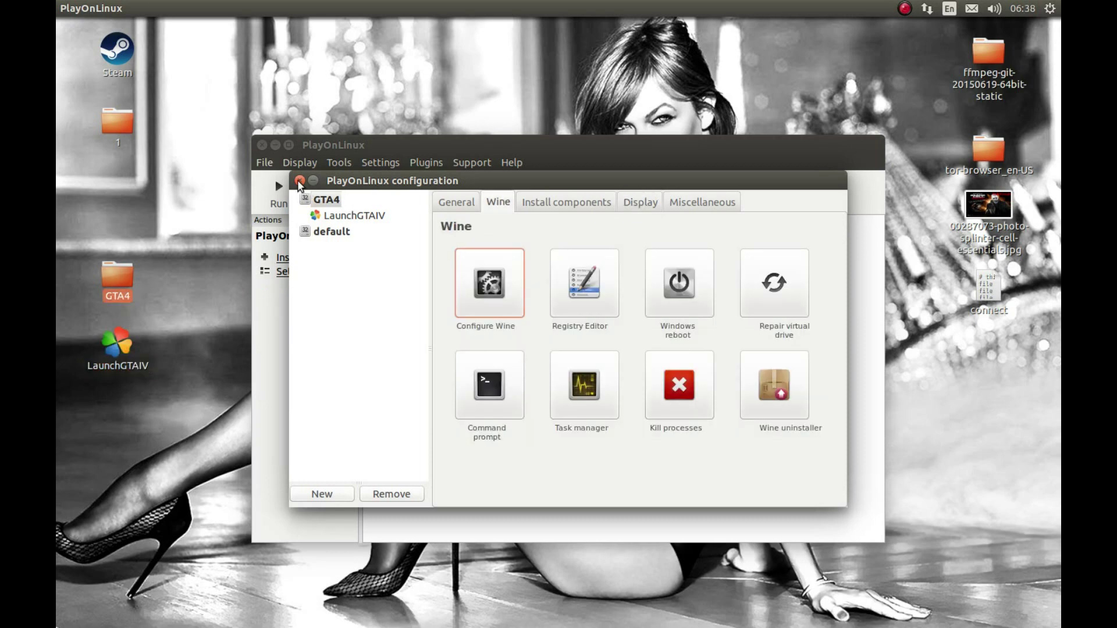
Select the LaunchGTAIV shortcut entry in the main PlayOnLinux library list.
click(387, 228)
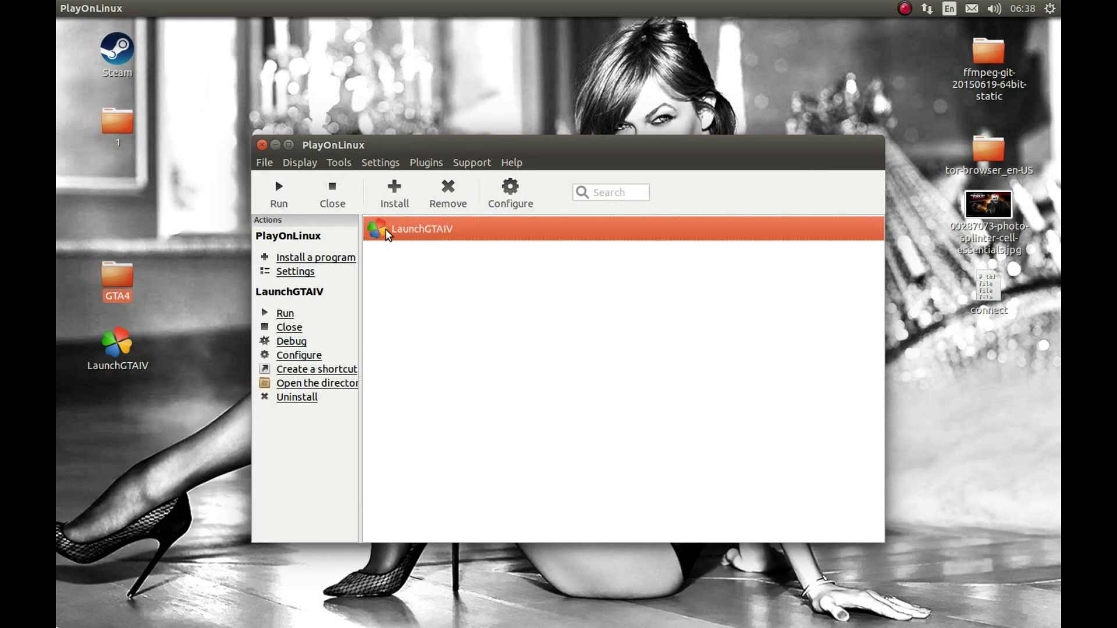
drag(183, 453, 76, 348)
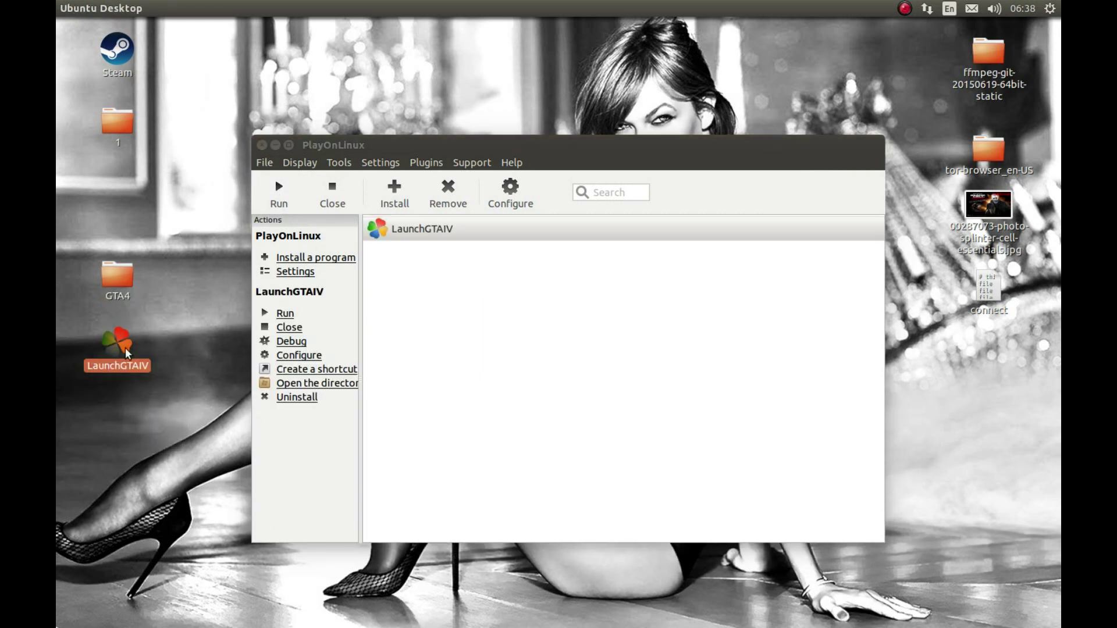
click(402, 232)
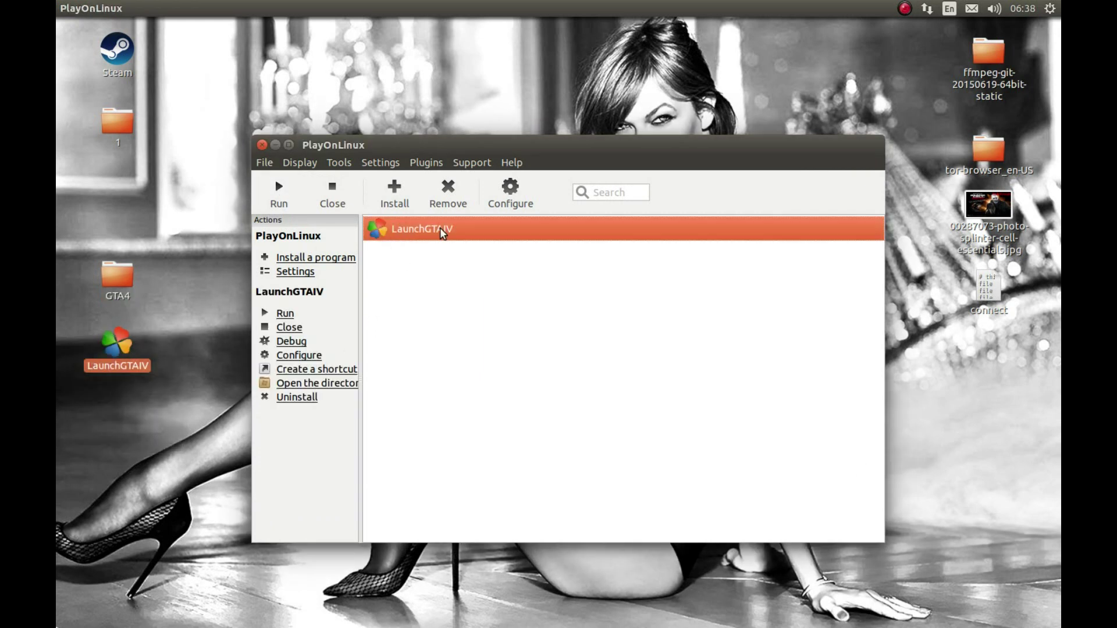